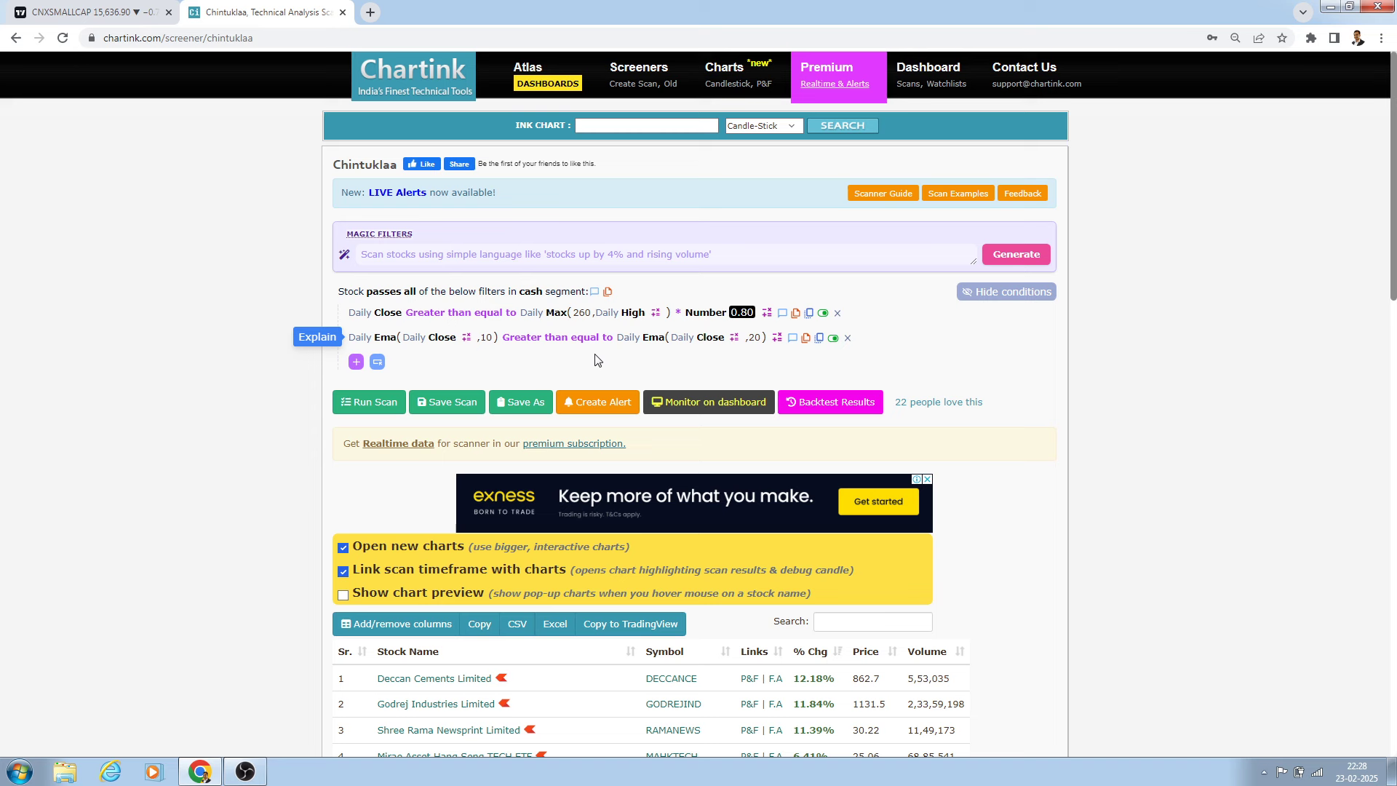
# - Switch to the TradingView chart and measure the Nifty SmallCap 100 fall from the December high to the February low
pyautogui.click(94, 12)
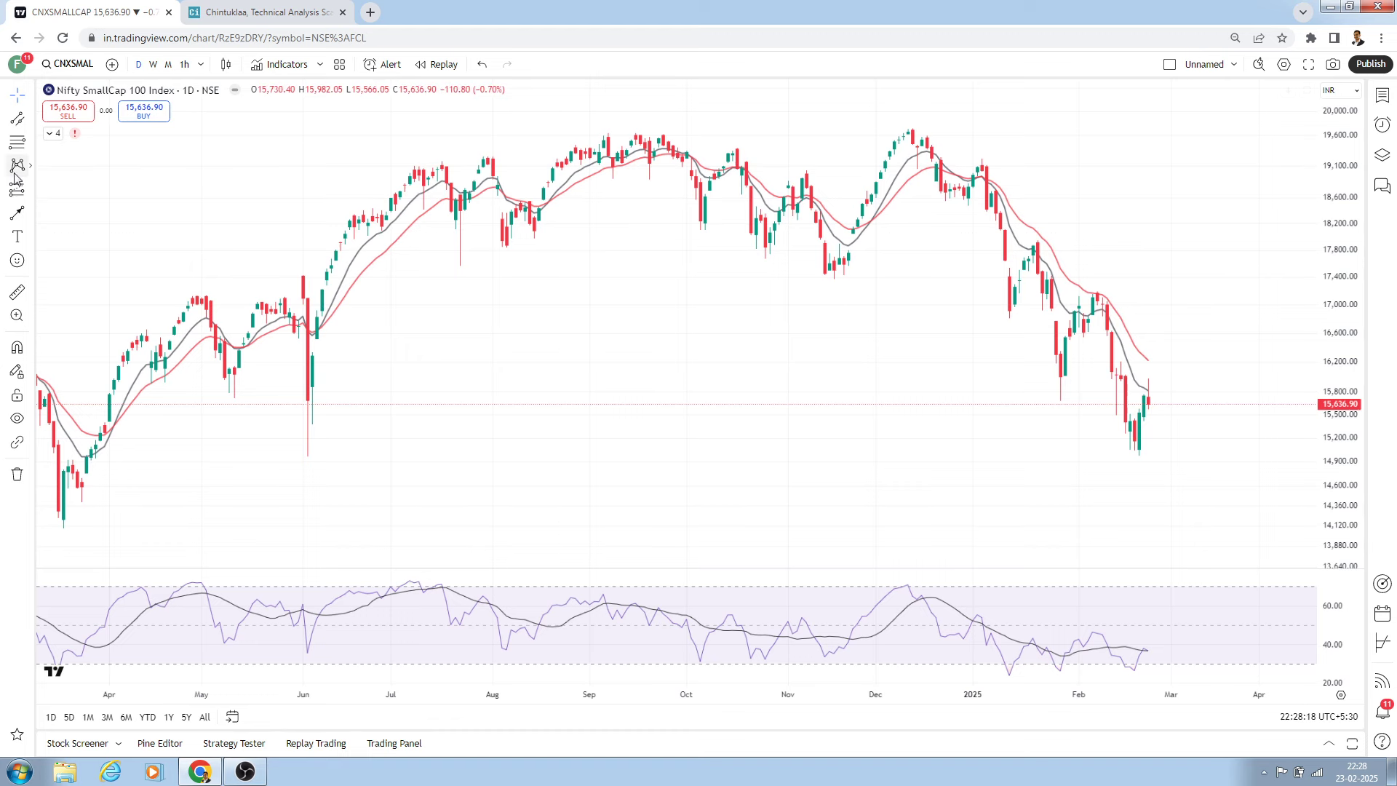
pyautogui.click(17, 292)
pyautogui.click(1199, 133)
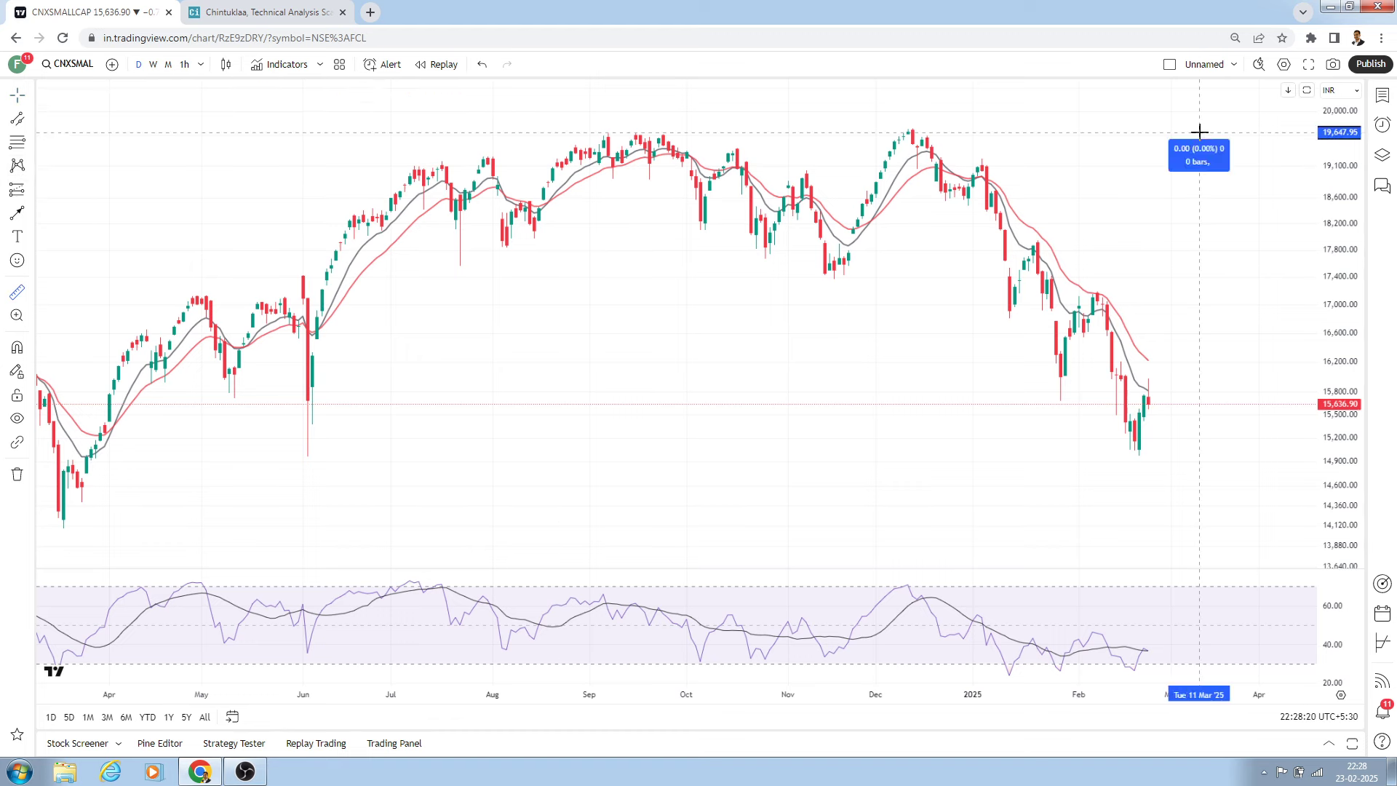
pyautogui.click(1184, 446)
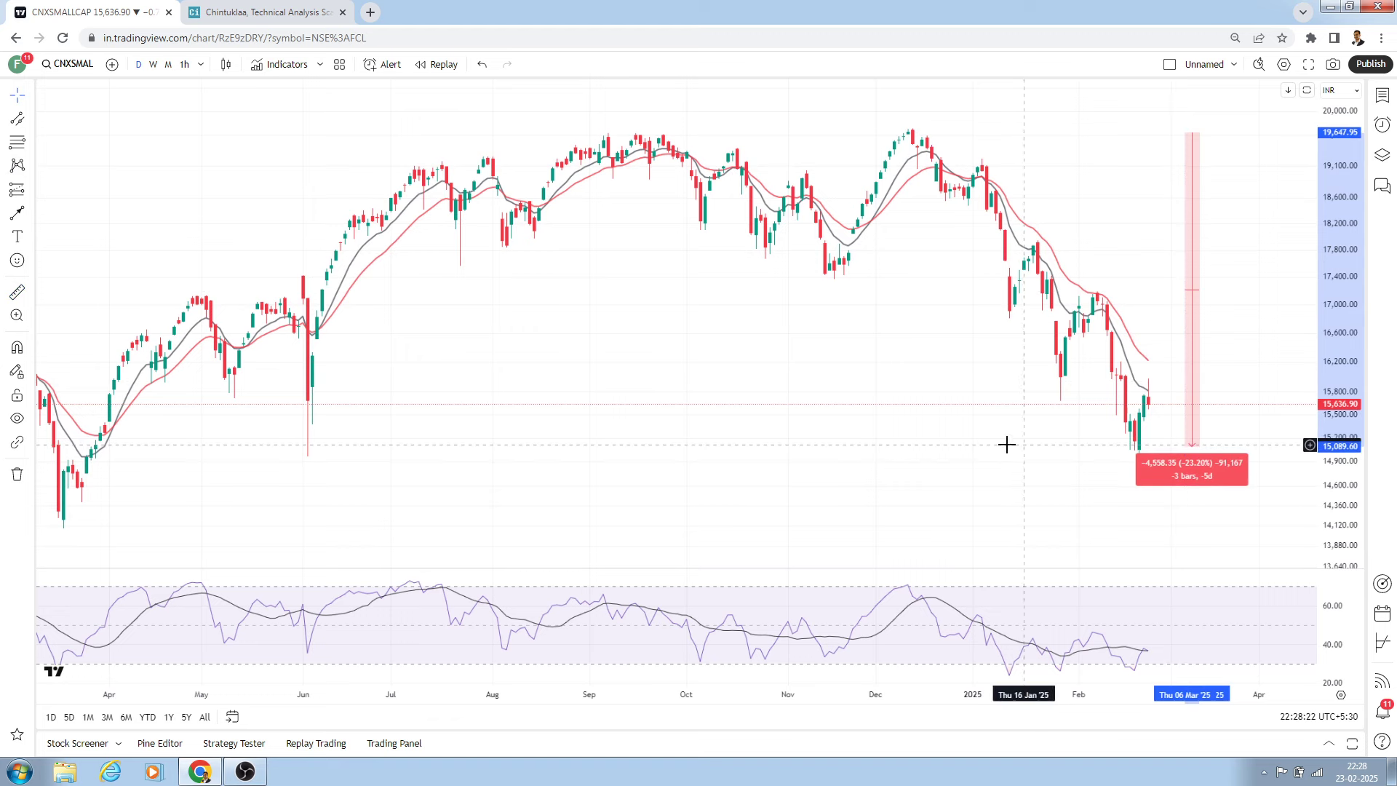
# - Switch to the Chartink screener, run the Chintuklaa scan, and review its filters and the resulting stock list
pyautogui.click(257, 7)
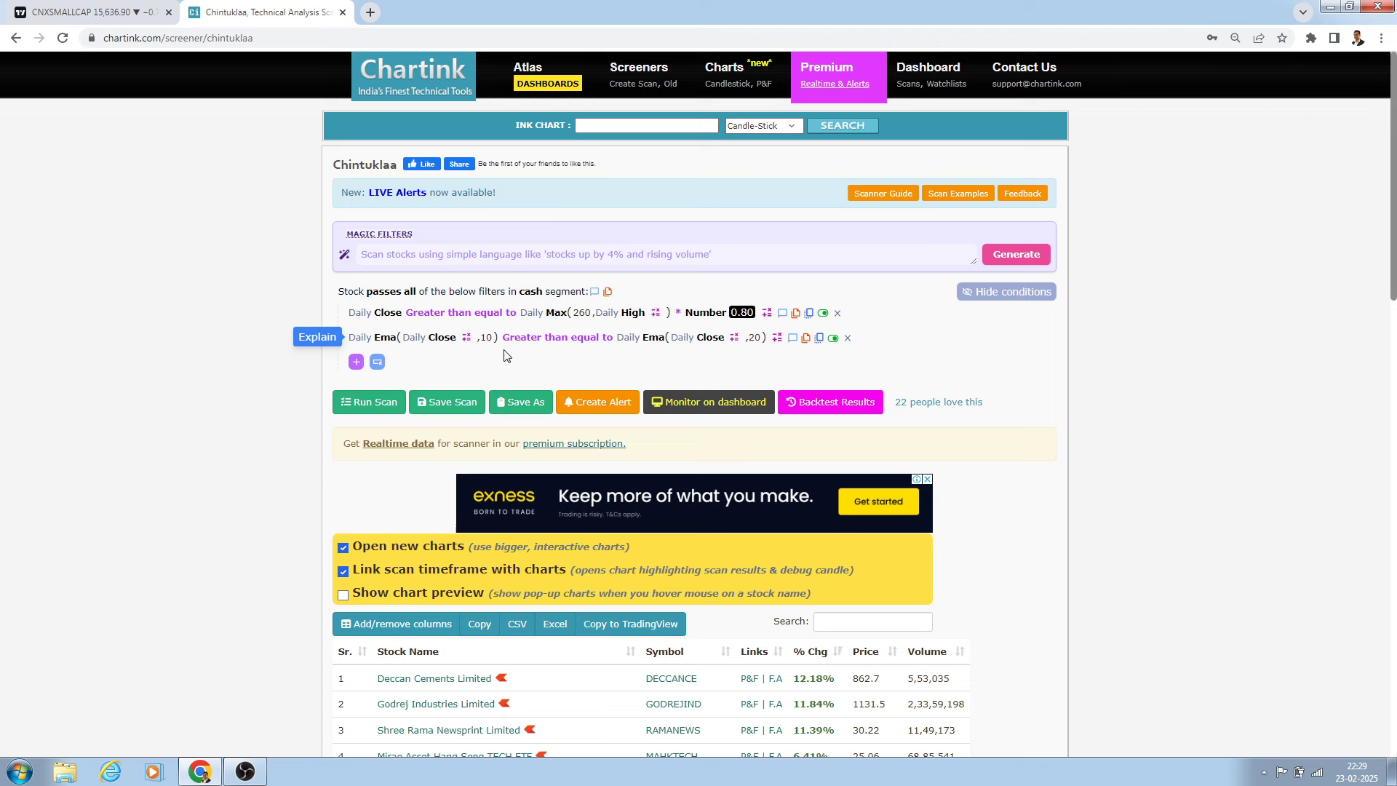
pyautogui.scroll(-3, 507, 354)
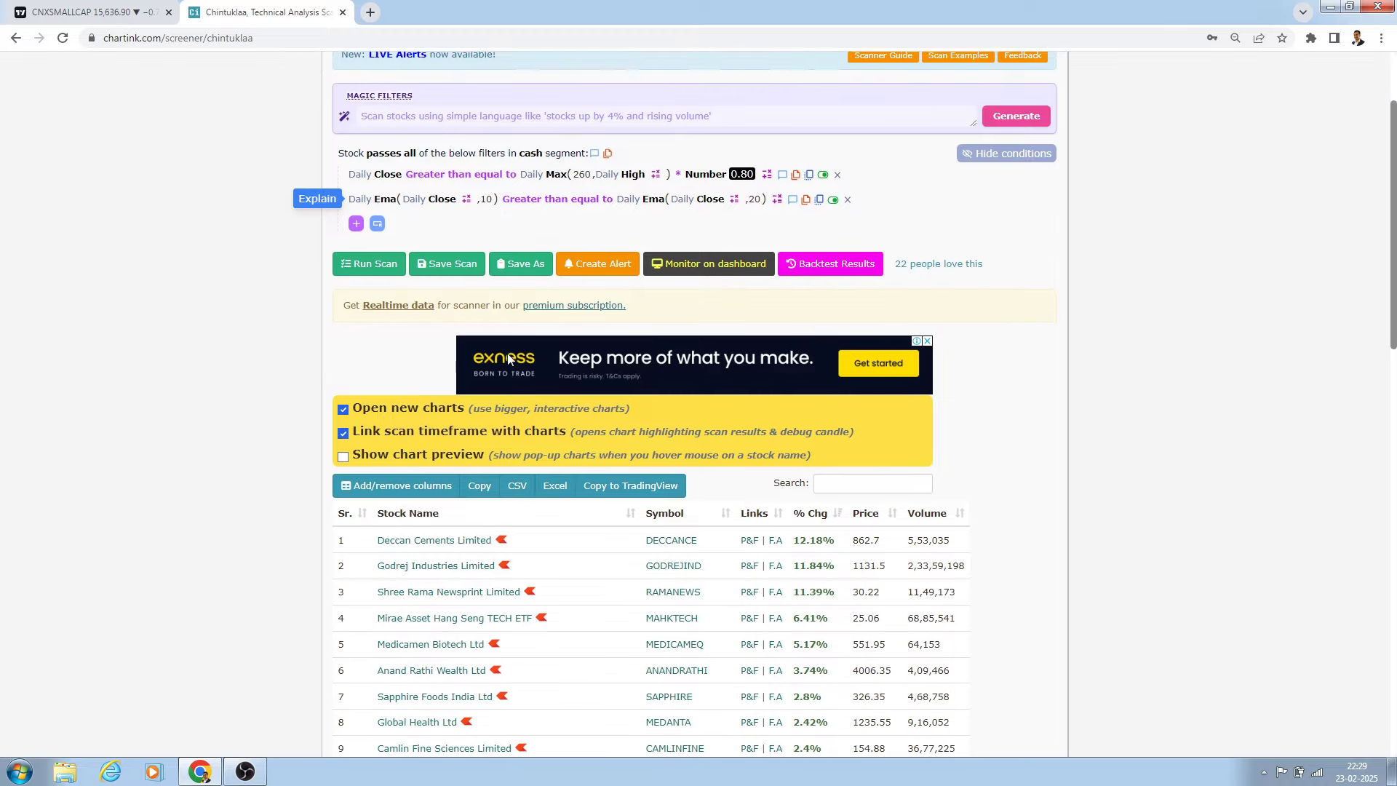
pyautogui.click(385, 189)
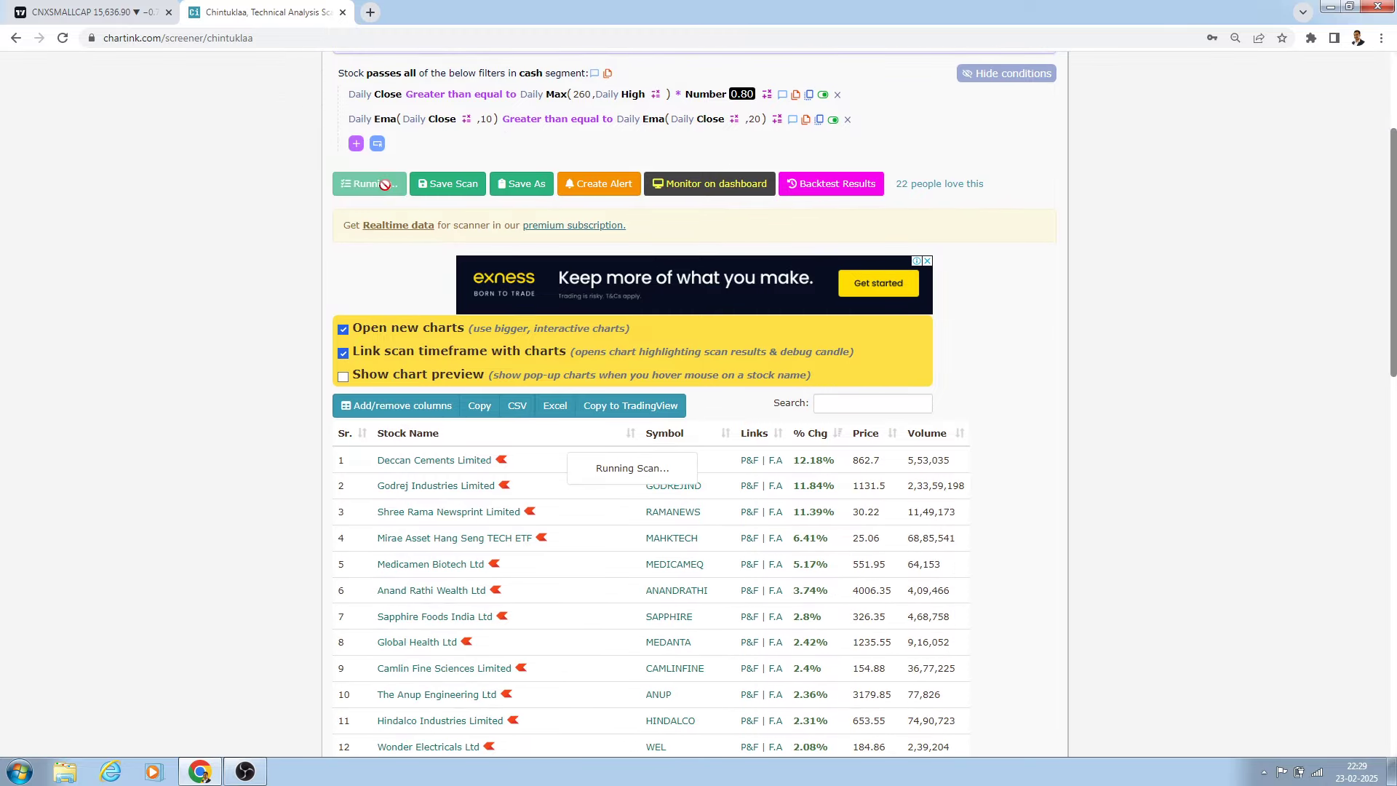
pyautogui.scroll(-1, 541, 459)
pyautogui.scroll(3, 526, 346)
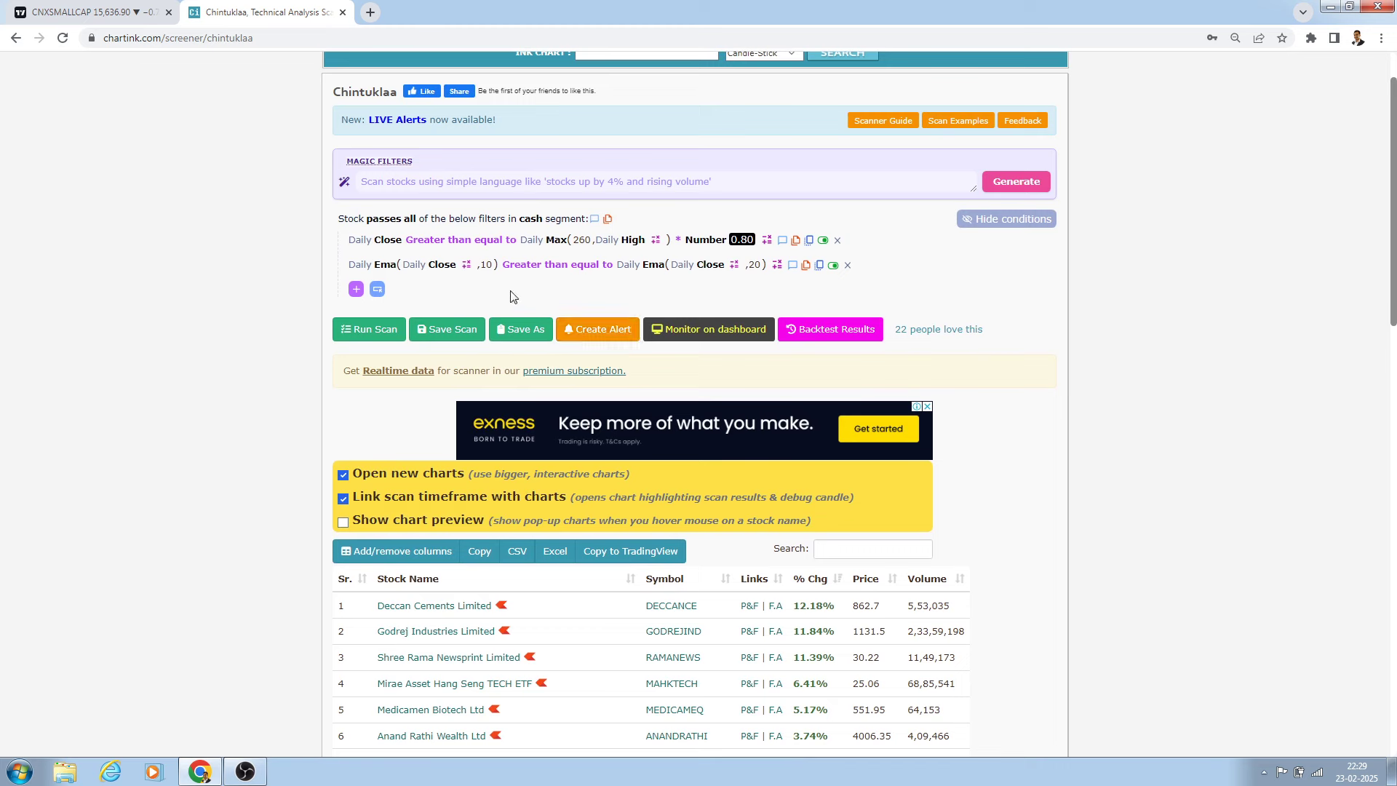
pyautogui.moveTo(598, 278)
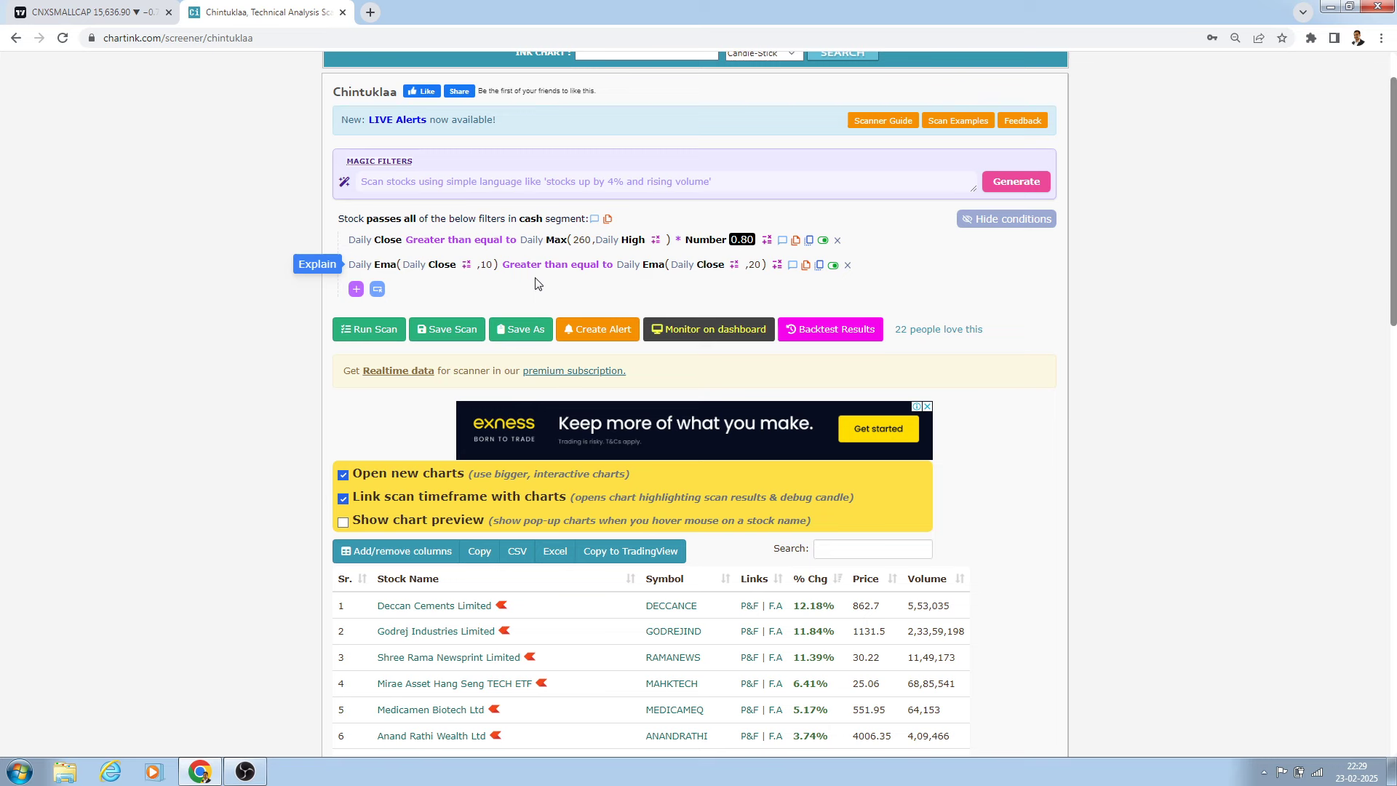
pyautogui.scroll(-3, 560, 477)
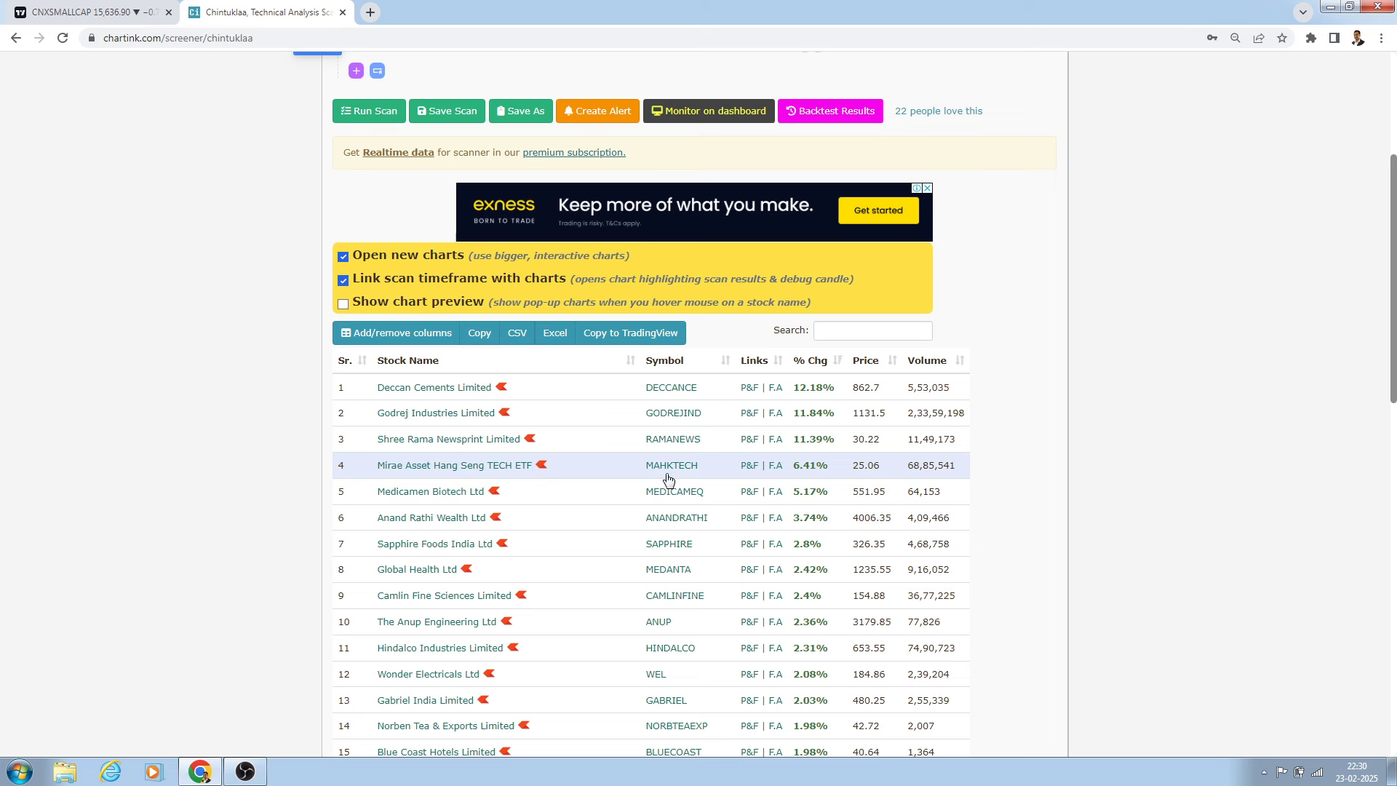
# - Switch to TradingView and load the NSE-listed MAHKTECH chart
pyautogui.click(84, 12)
pyautogui.click(82, 66)
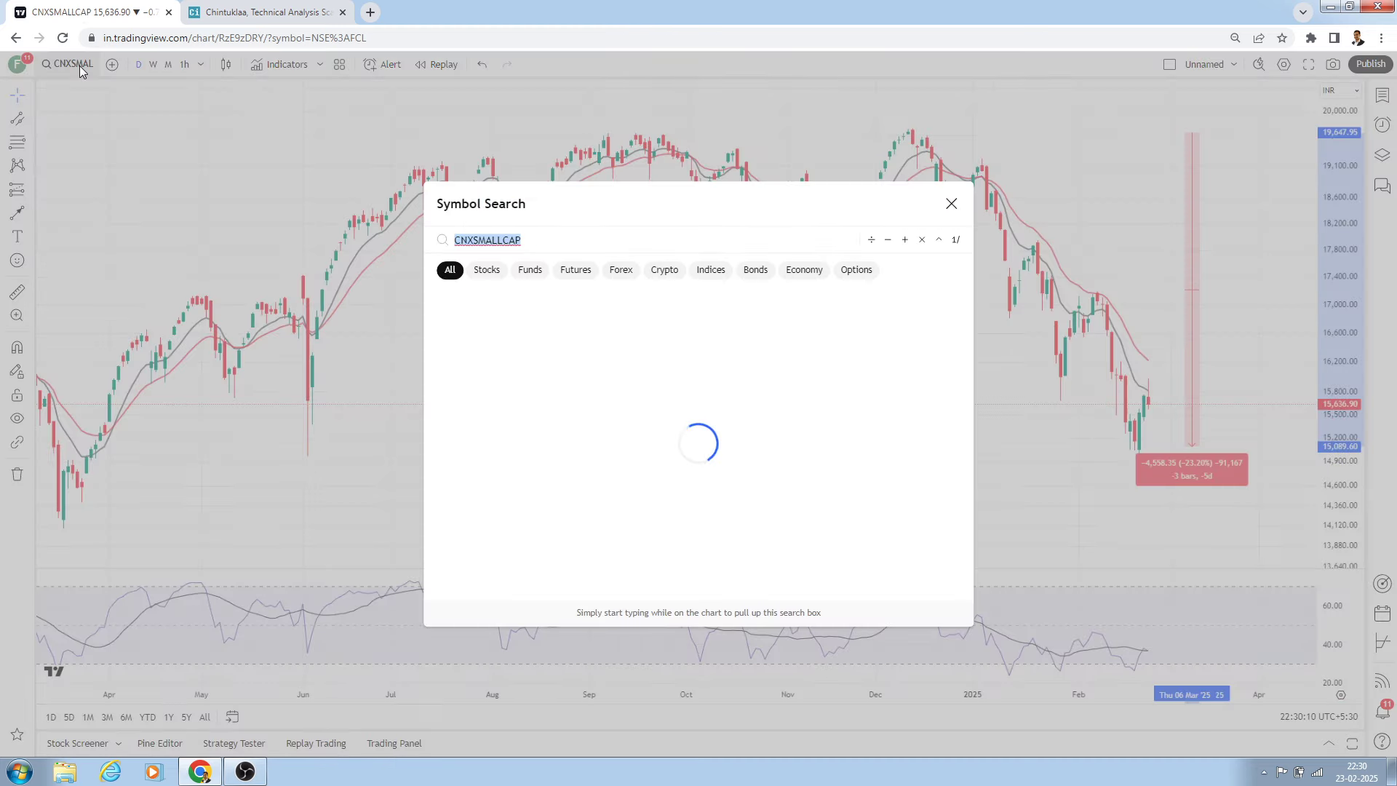
pyautogui.write('MAHK')
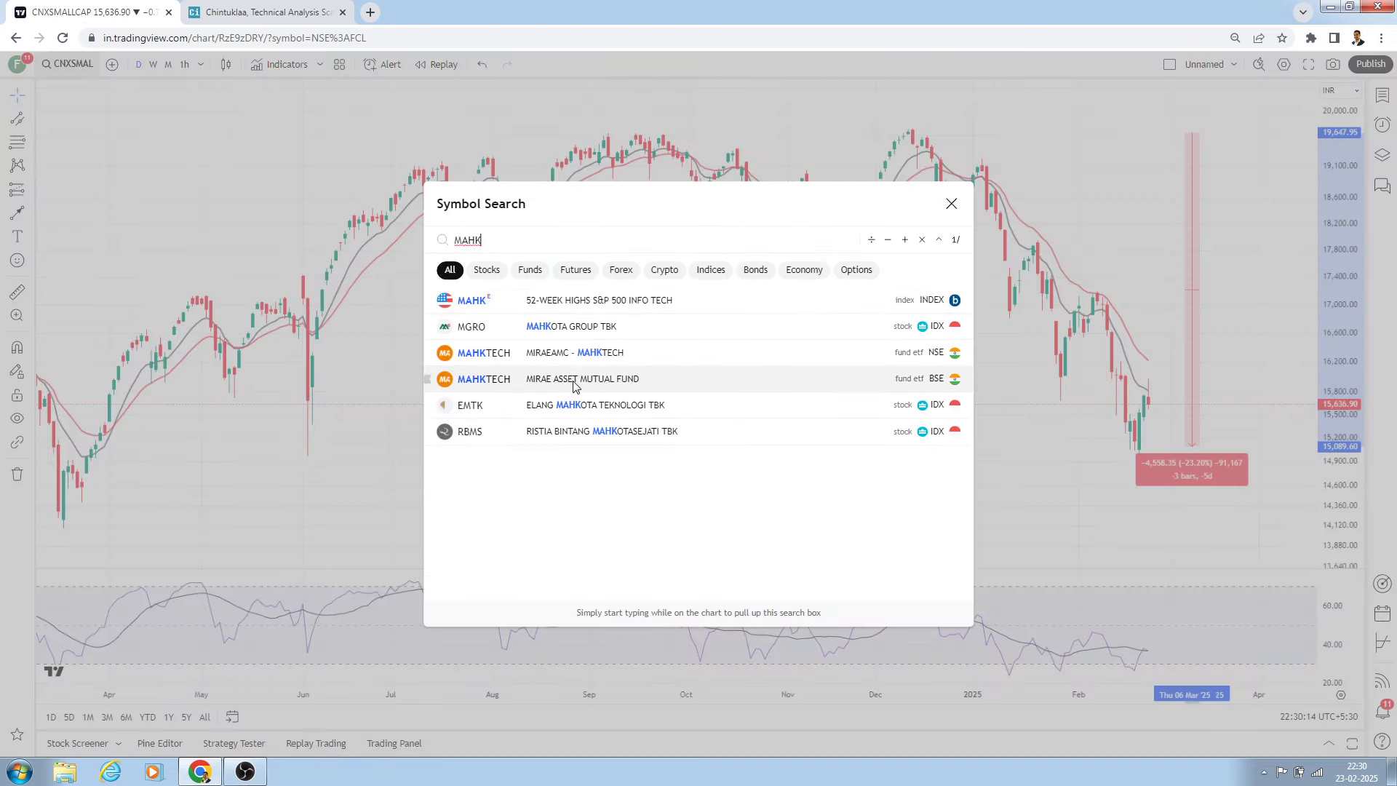
pyautogui.click(582, 362)
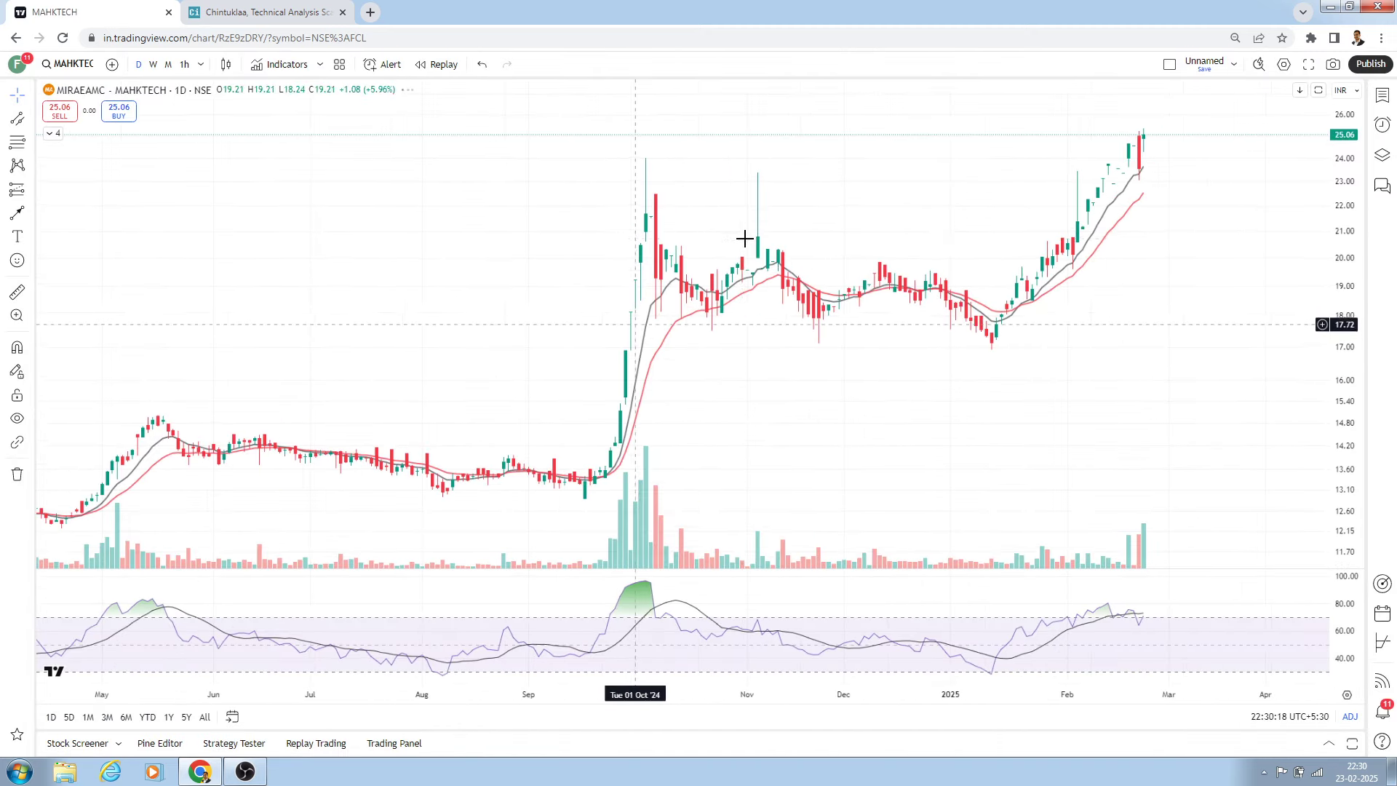
# - Check the Chartink scan results again, then load the NSE chart of MEDANTA in TradingView
pyautogui.click(233, 12)
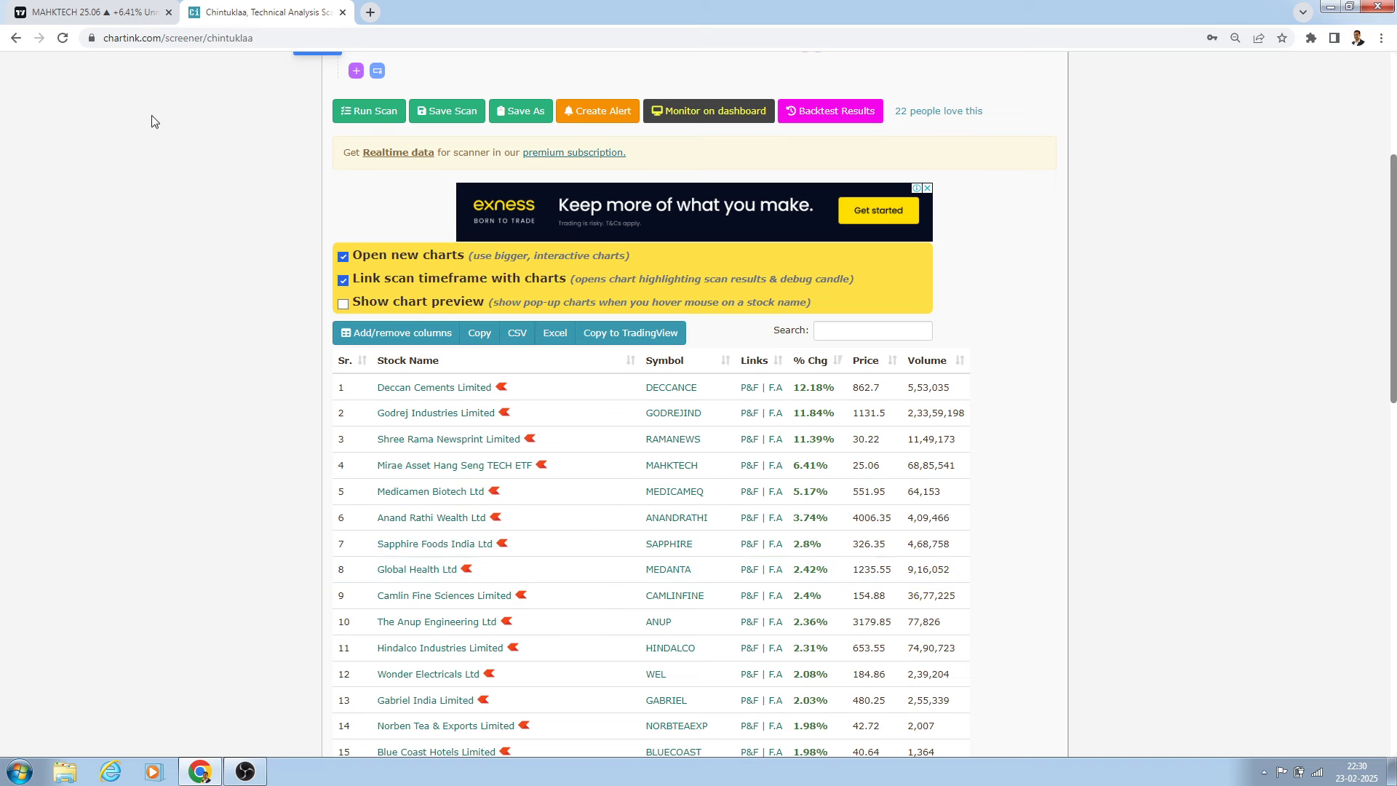
pyautogui.click(107, 10)
pyautogui.click(80, 64)
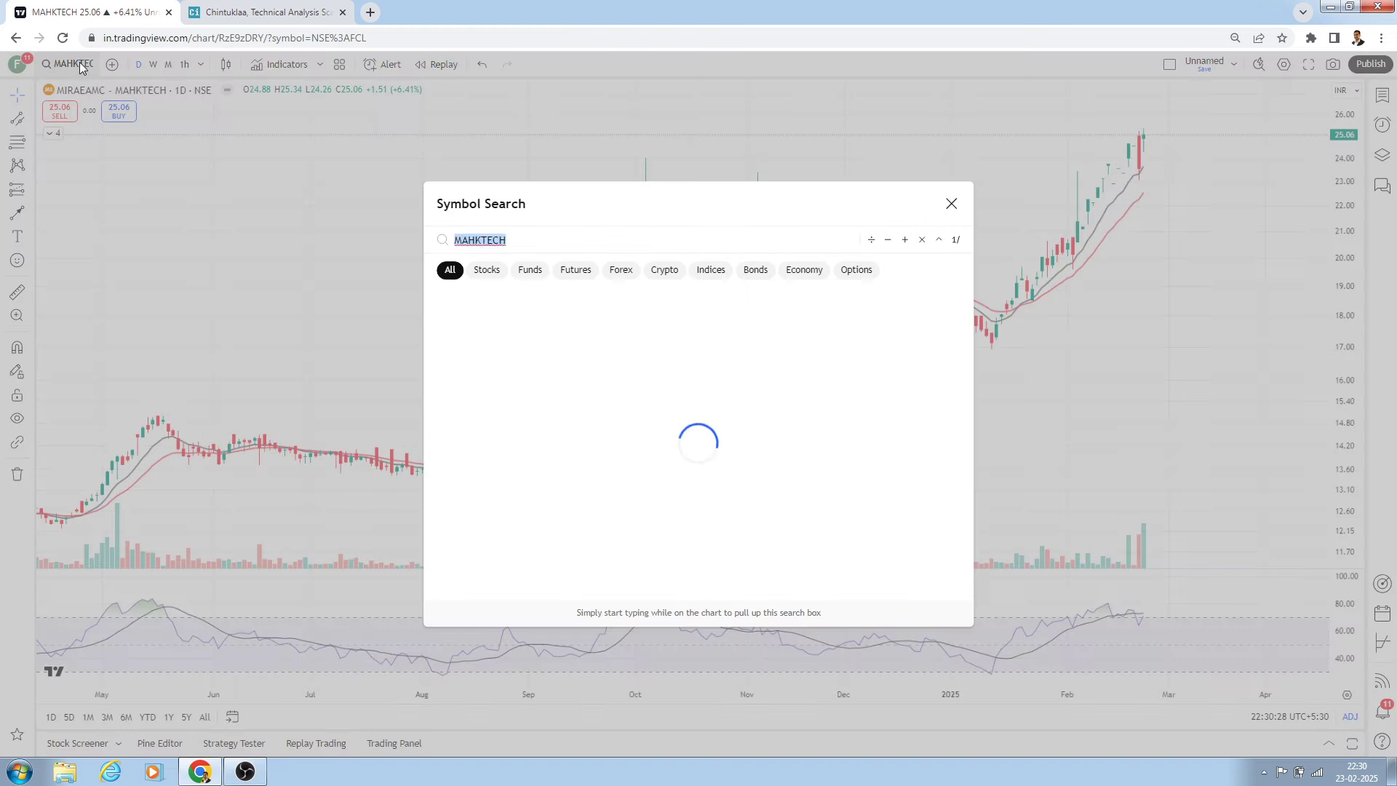
pyautogui.write('MEDANTA')
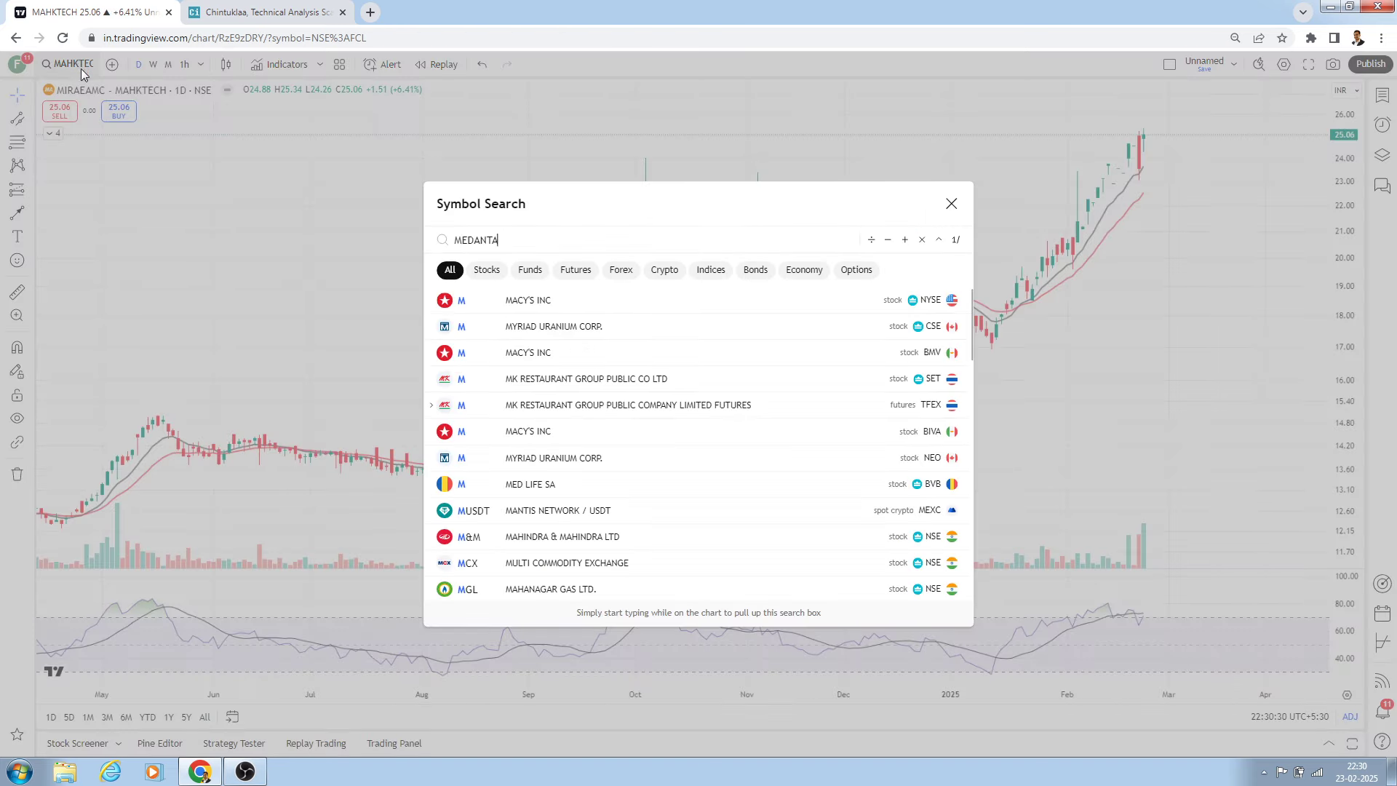
pyautogui.click(535, 305)
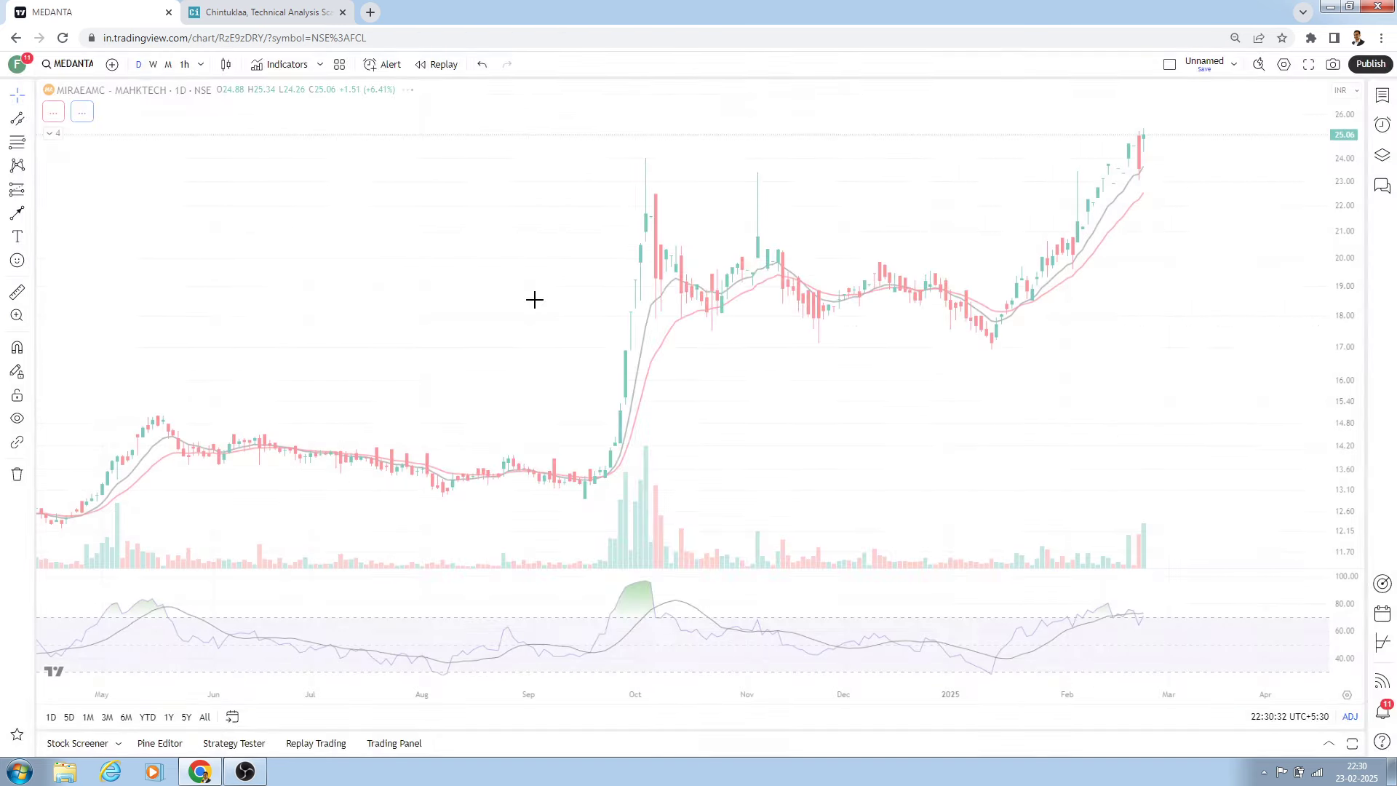
# - Draw a horizontal arrow at about 1,170 across the MEDANTA swing highs, from 5 Sep 2024 to 28 Mar 2025
pyautogui.scroll(-3, 742, 331)
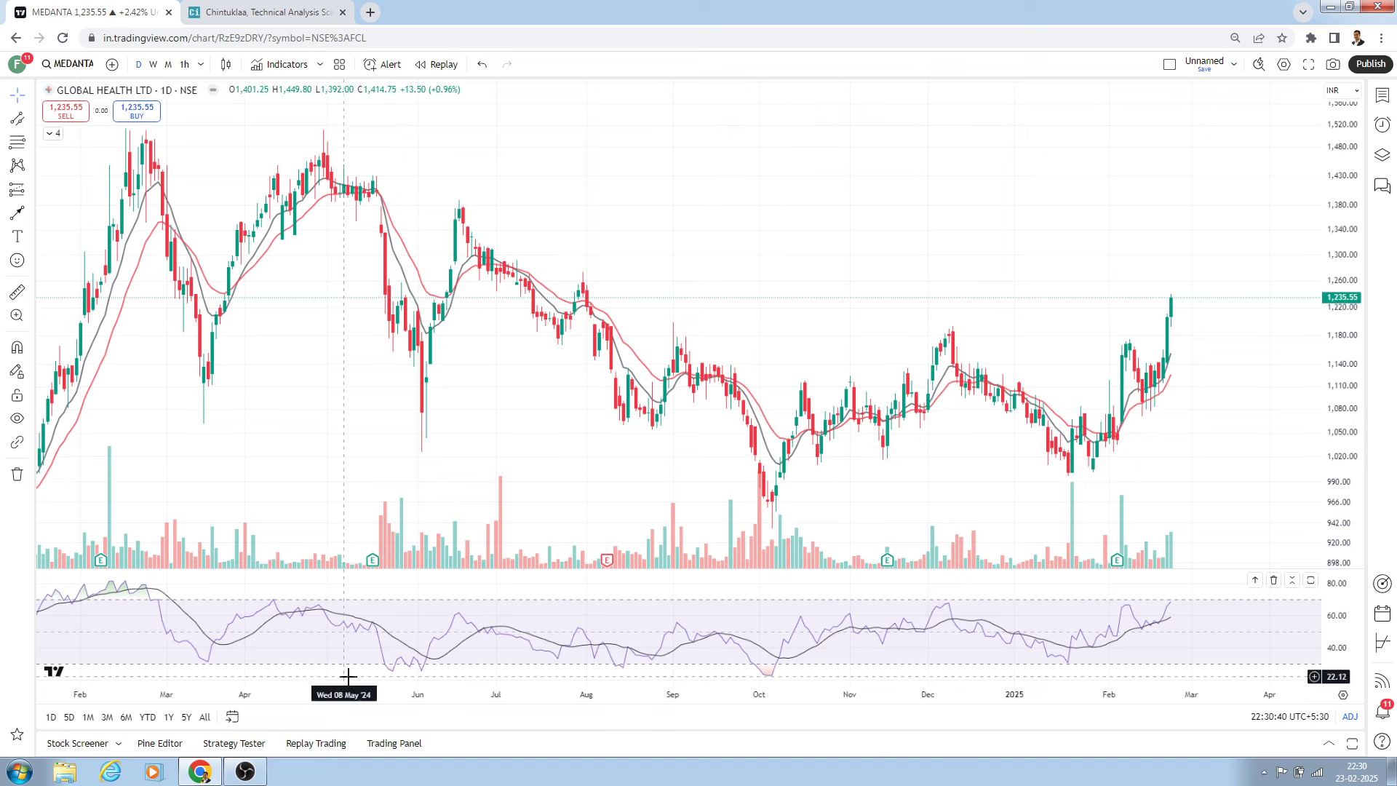
pyautogui.scroll(-1, 599, 602)
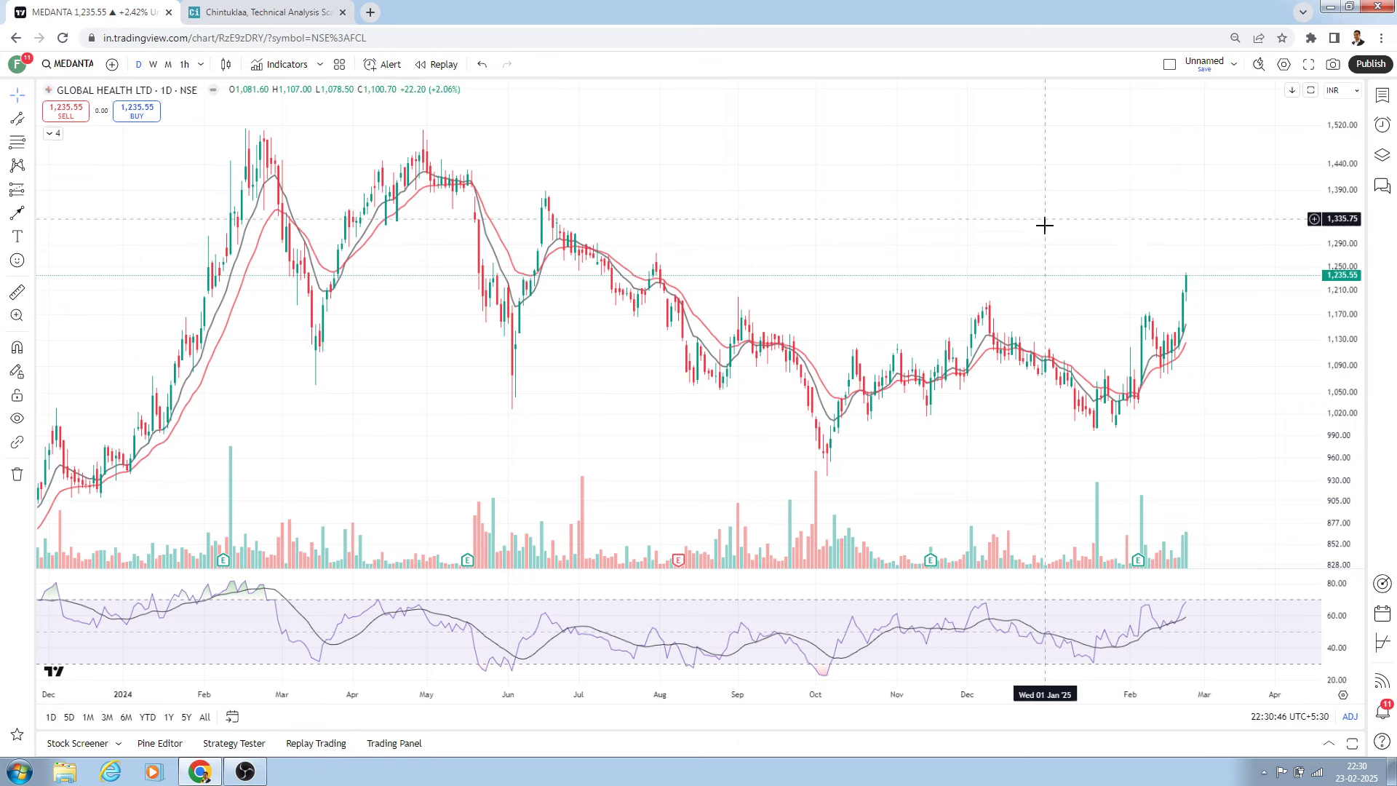
pyautogui.scroll(1, 1043, 232)
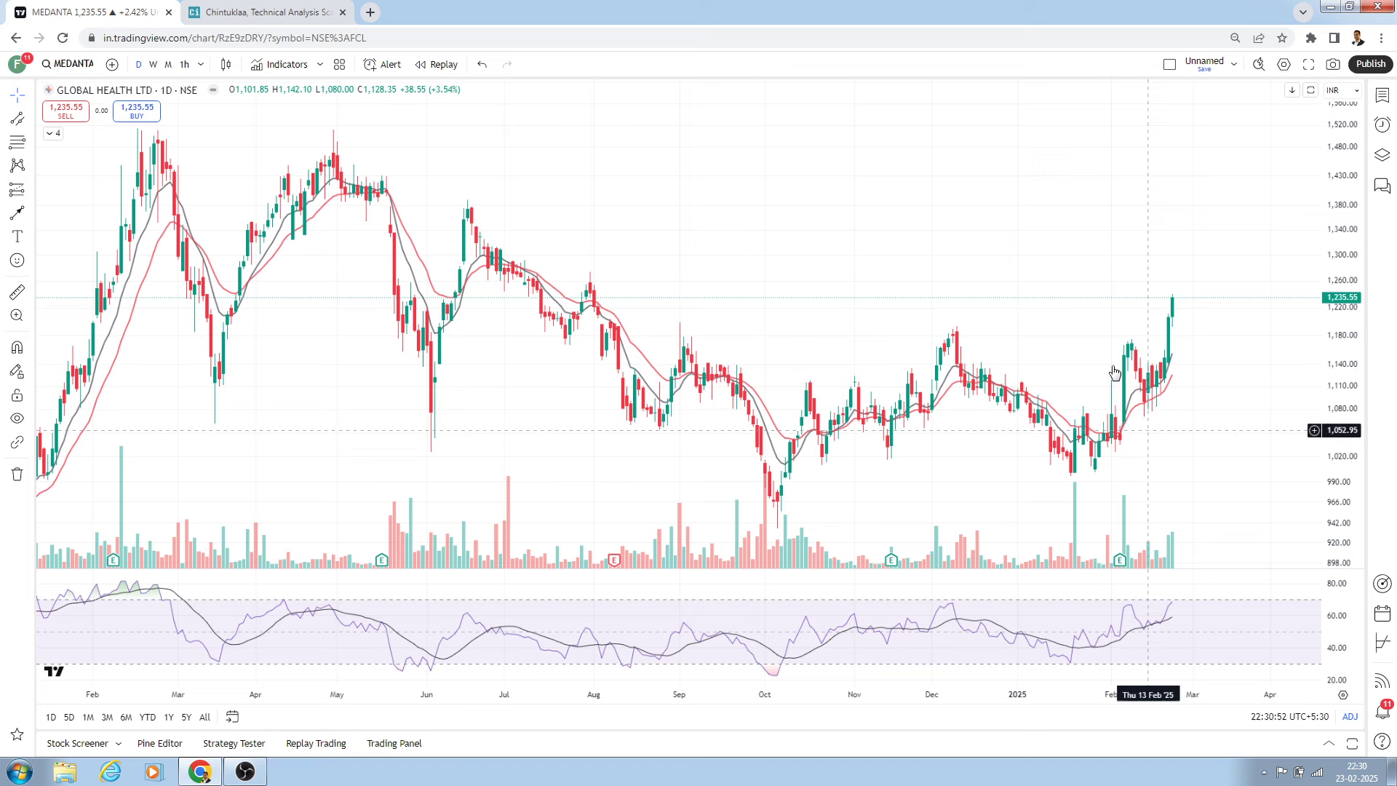
pyautogui.click(17, 212)
pyautogui.click(691, 342)
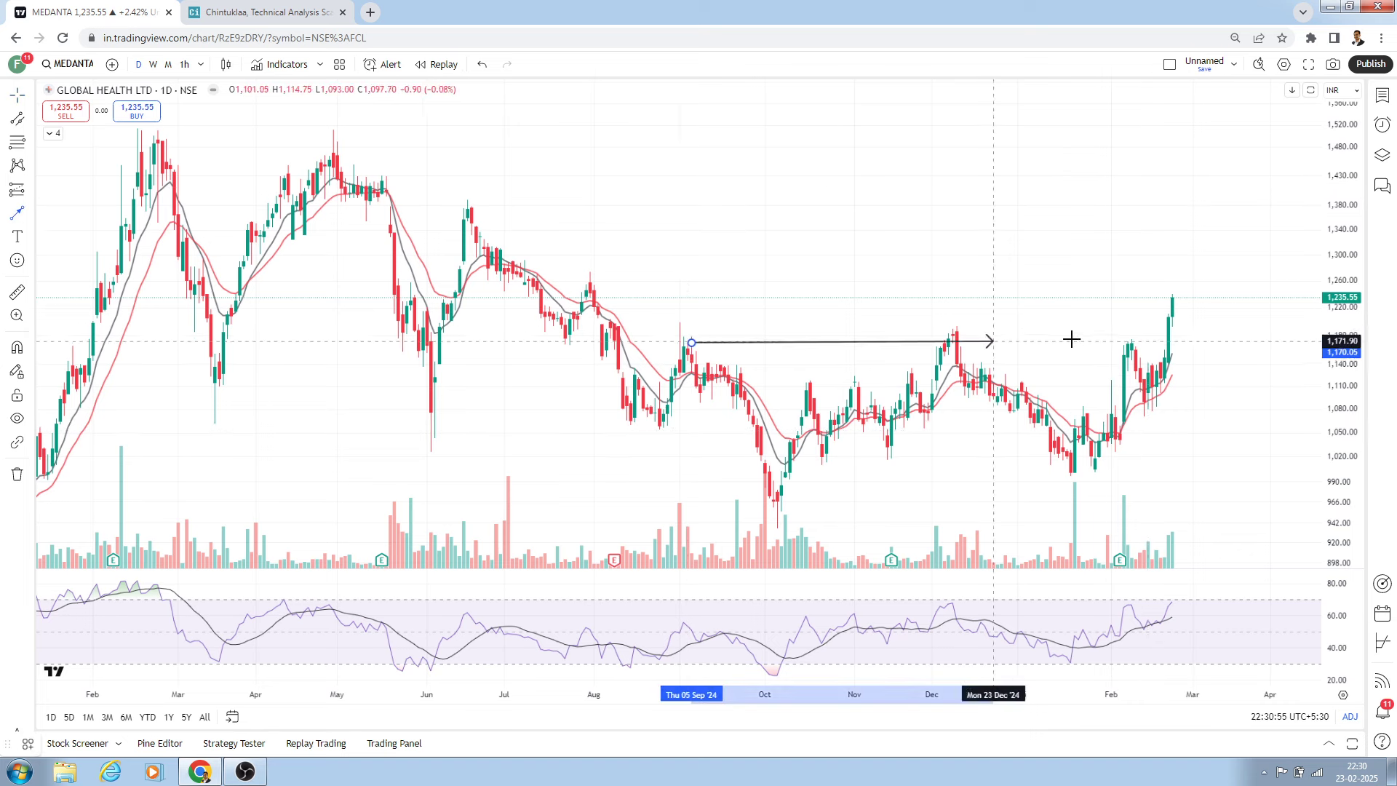
pyautogui.click(1266, 341)
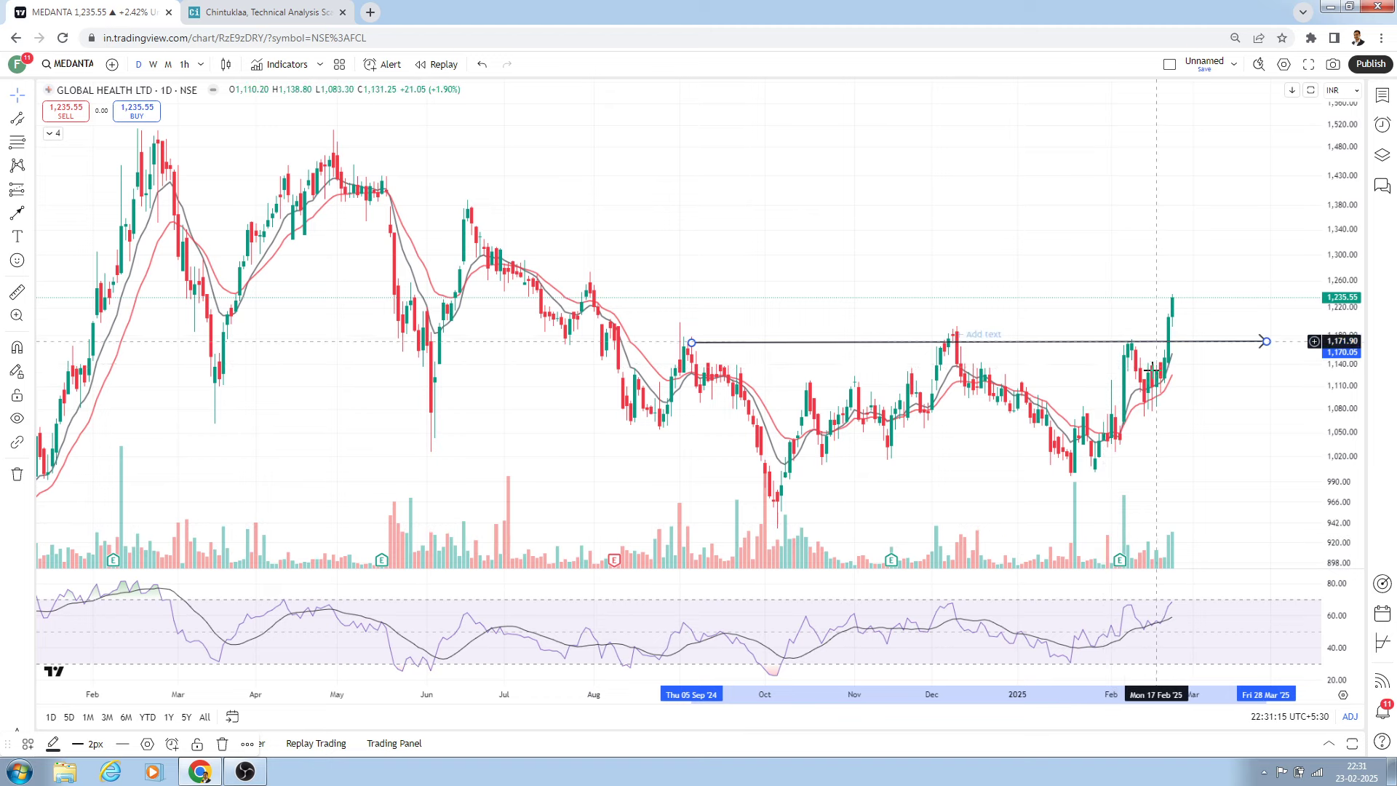
# - Look through the Chartink results for another stock, and load the NSE chart of ANUP in TradingView
pyautogui.click(247, 7)
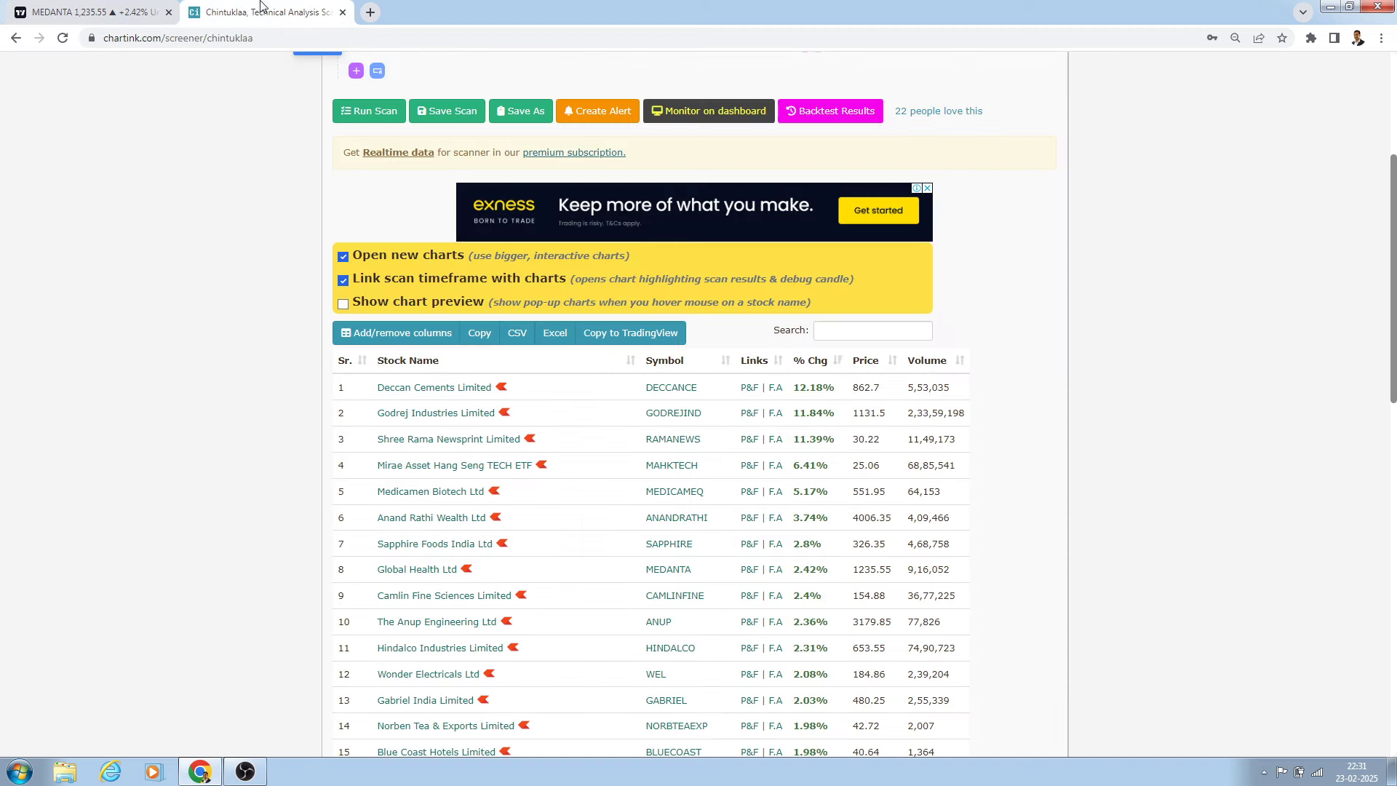
pyautogui.scroll(-1, 509, 545)
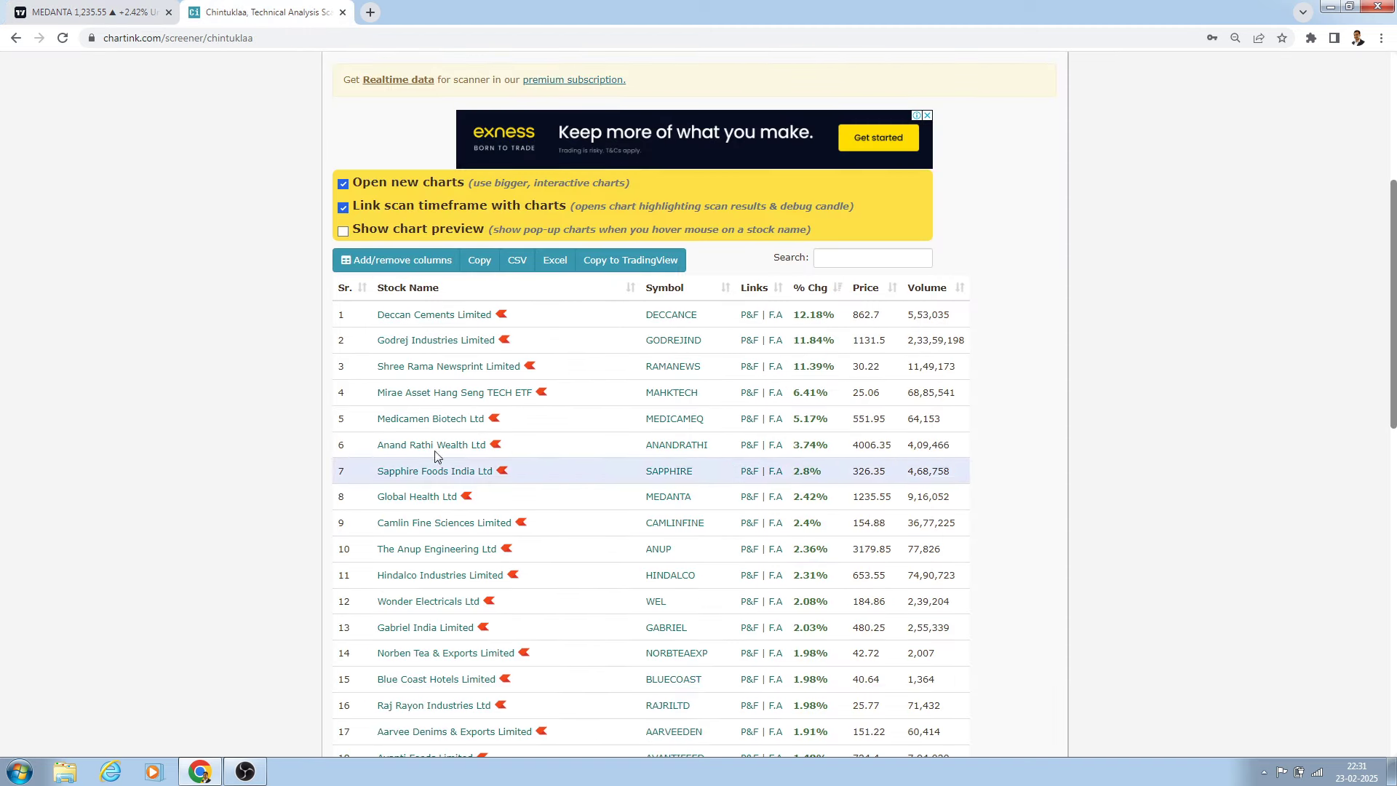
pyautogui.click(88, 12)
pyautogui.click(64, 65)
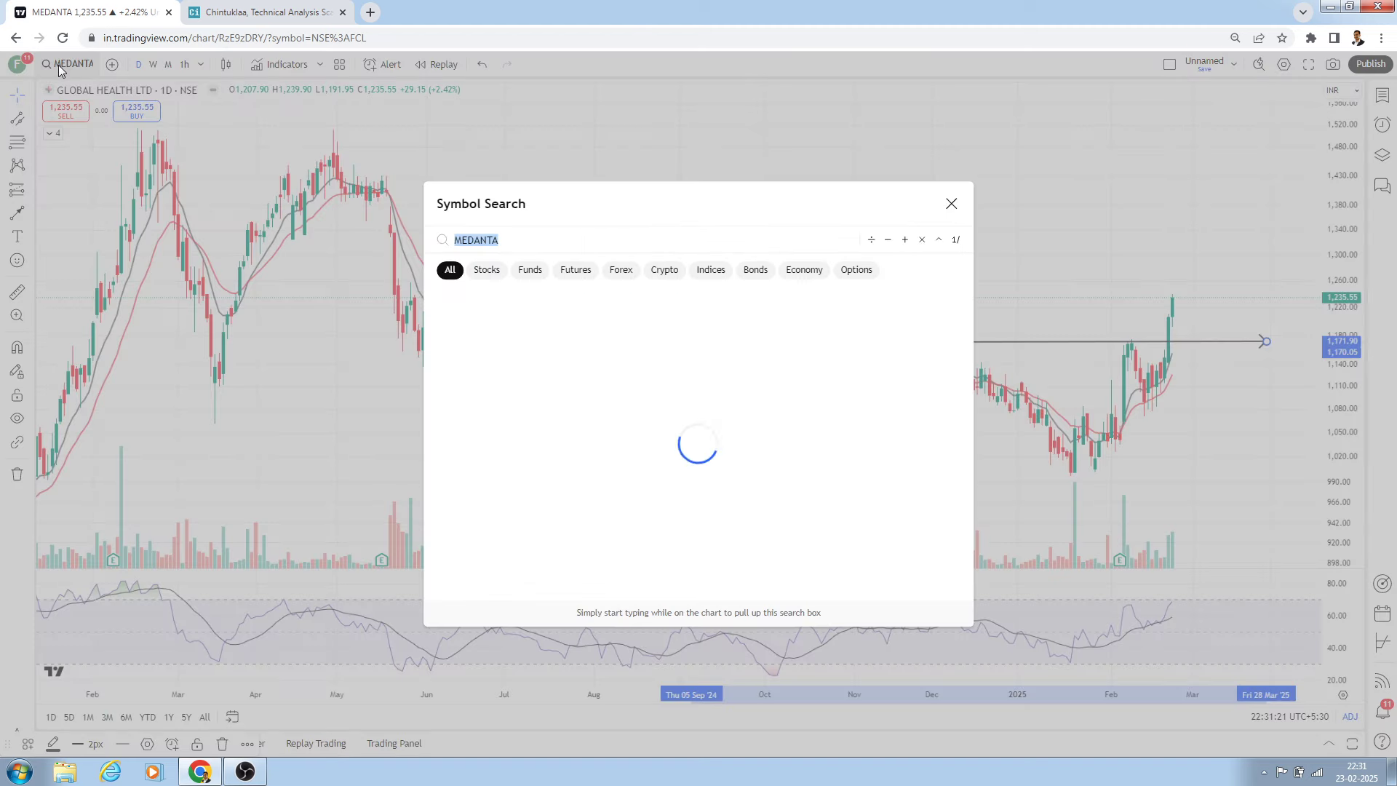
pyautogui.write('ANU')
pyautogui.write('OP')
pyautogui.press('BackSpace')
pyautogui.press('BackSpace')
pyautogui.write('P')
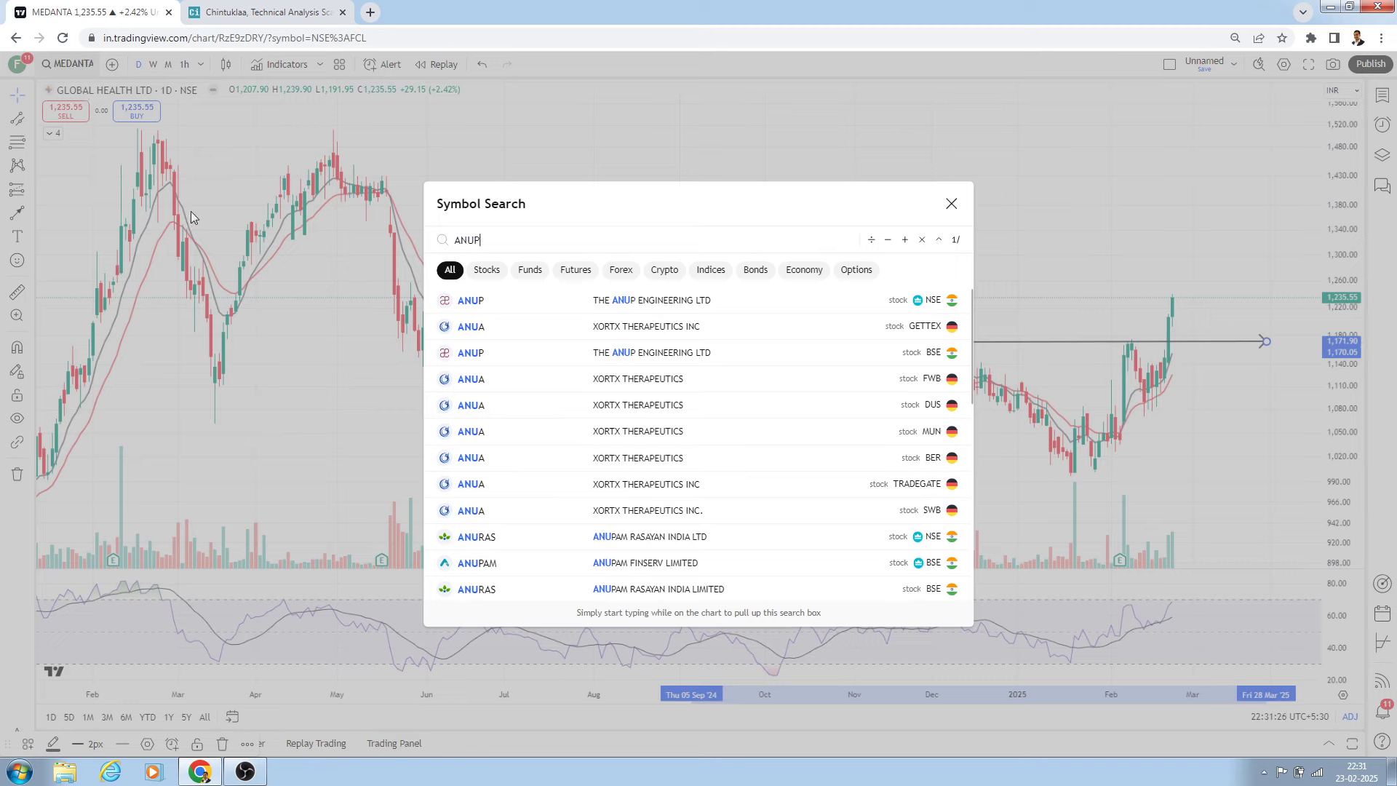
pyautogui.click(572, 301)
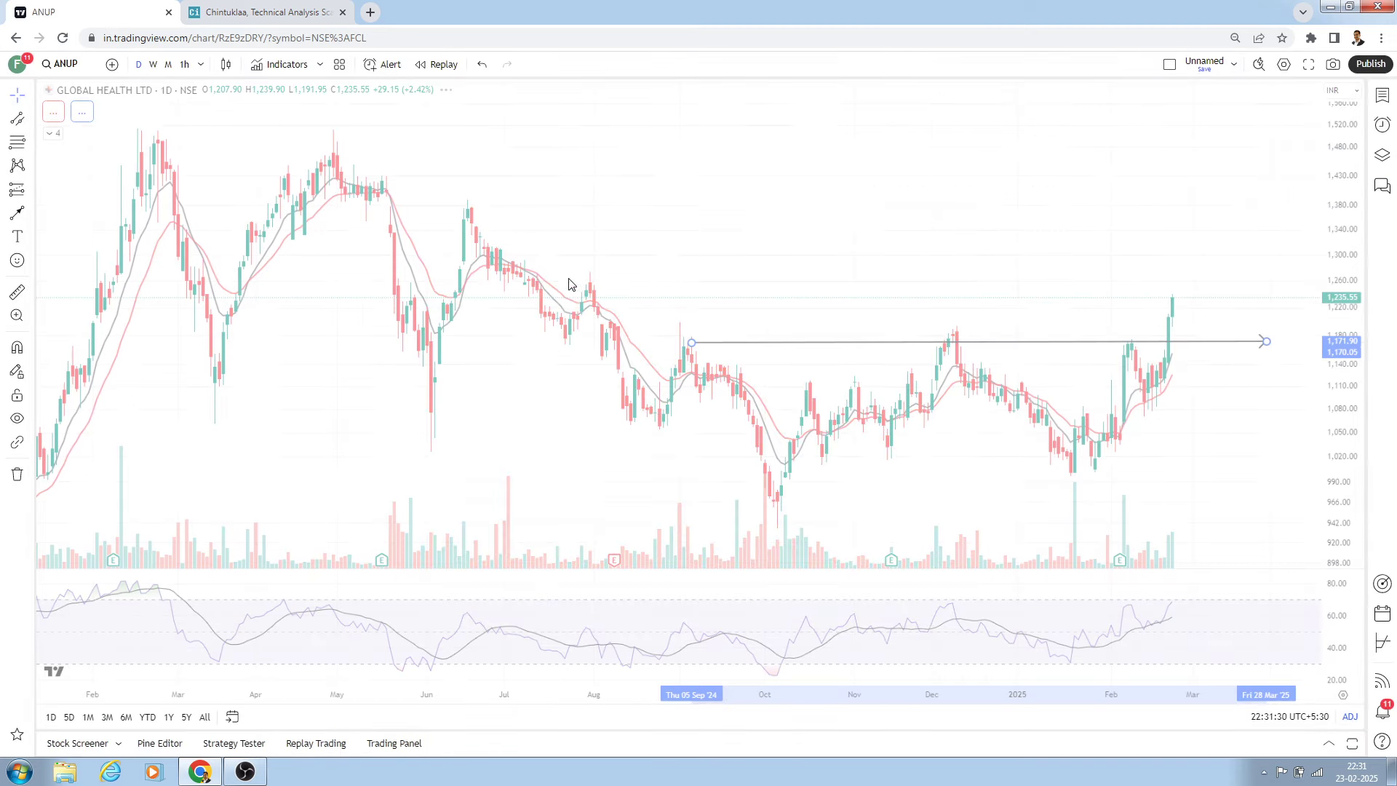
# - Measure the ANUP price decline from the December high area down to the February low
pyautogui.scroll(1, 656, 293)
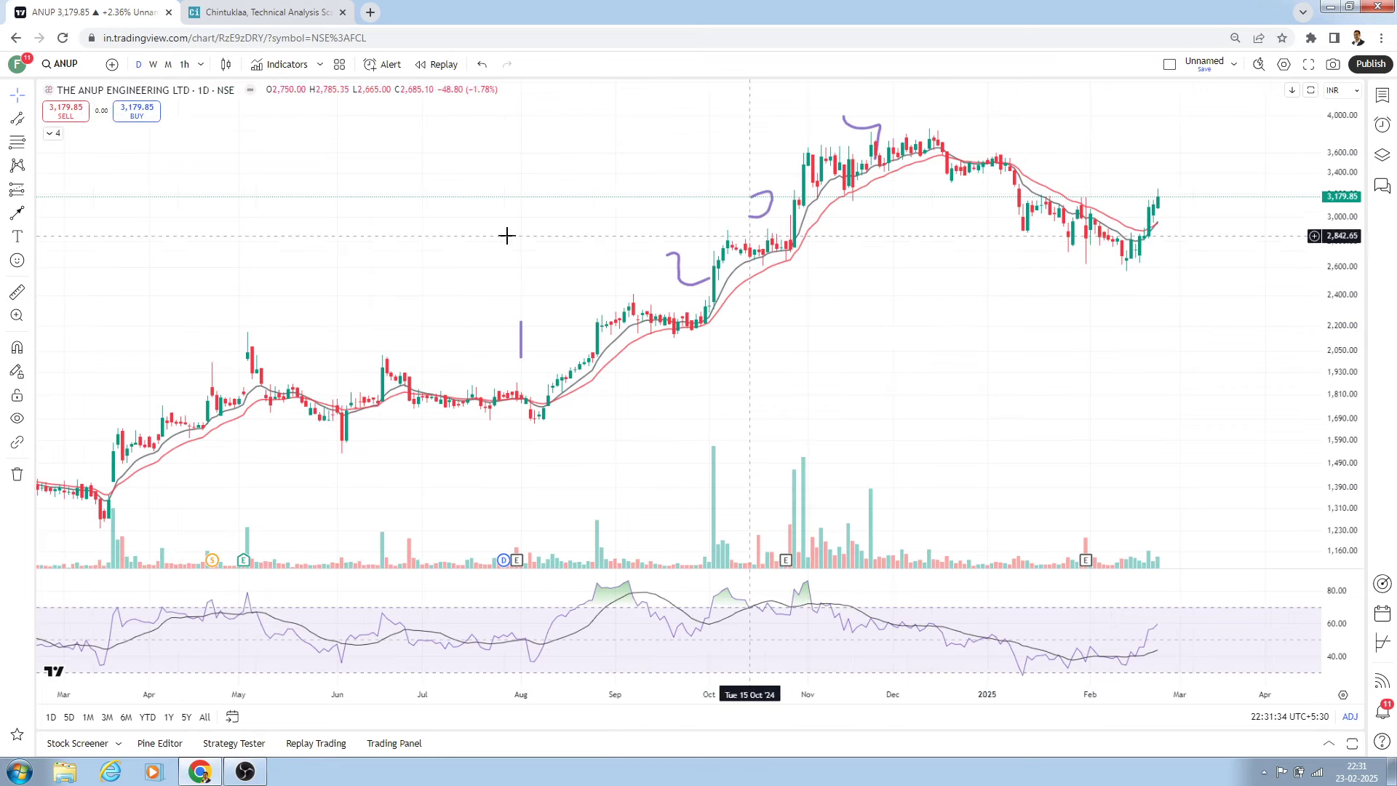
pyautogui.click(16, 291)
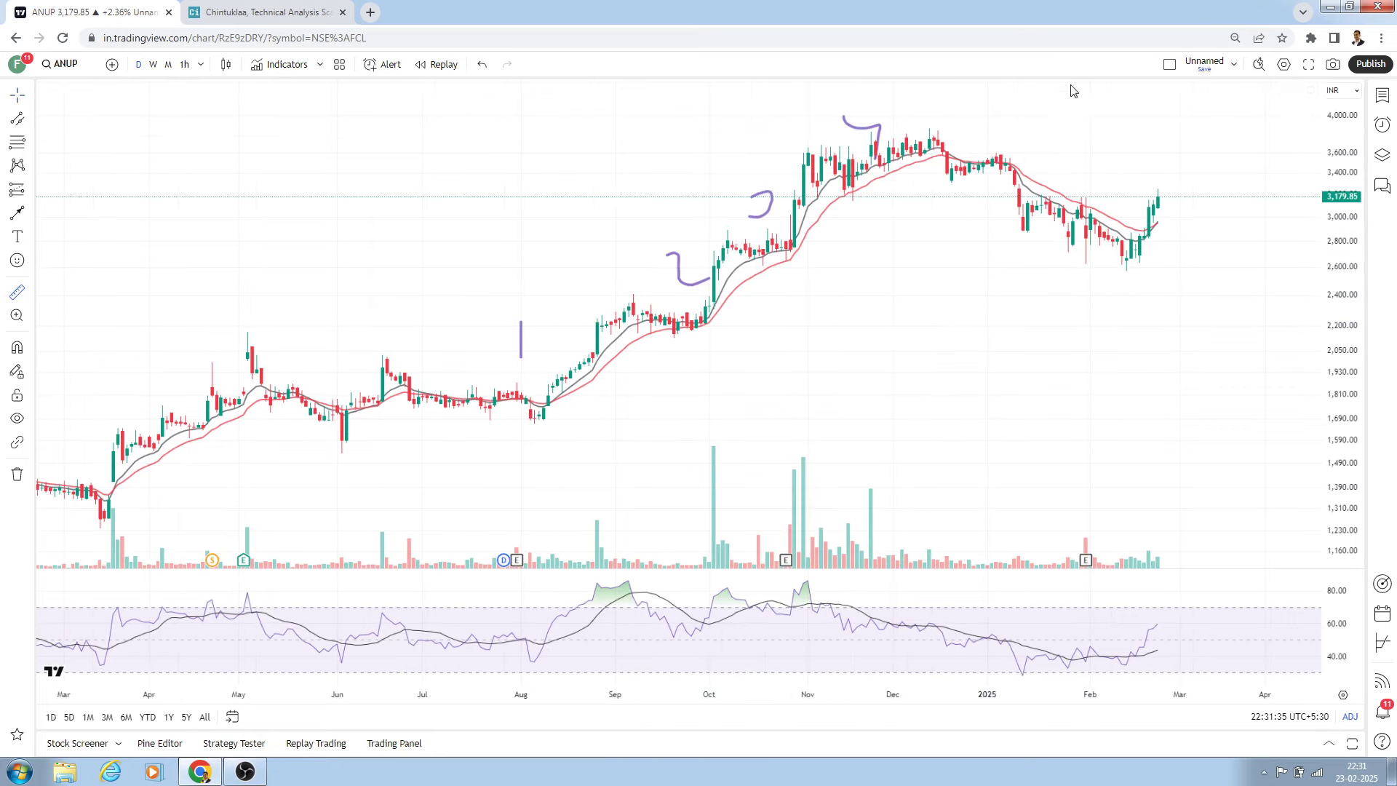
pyautogui.click(1191, 138)
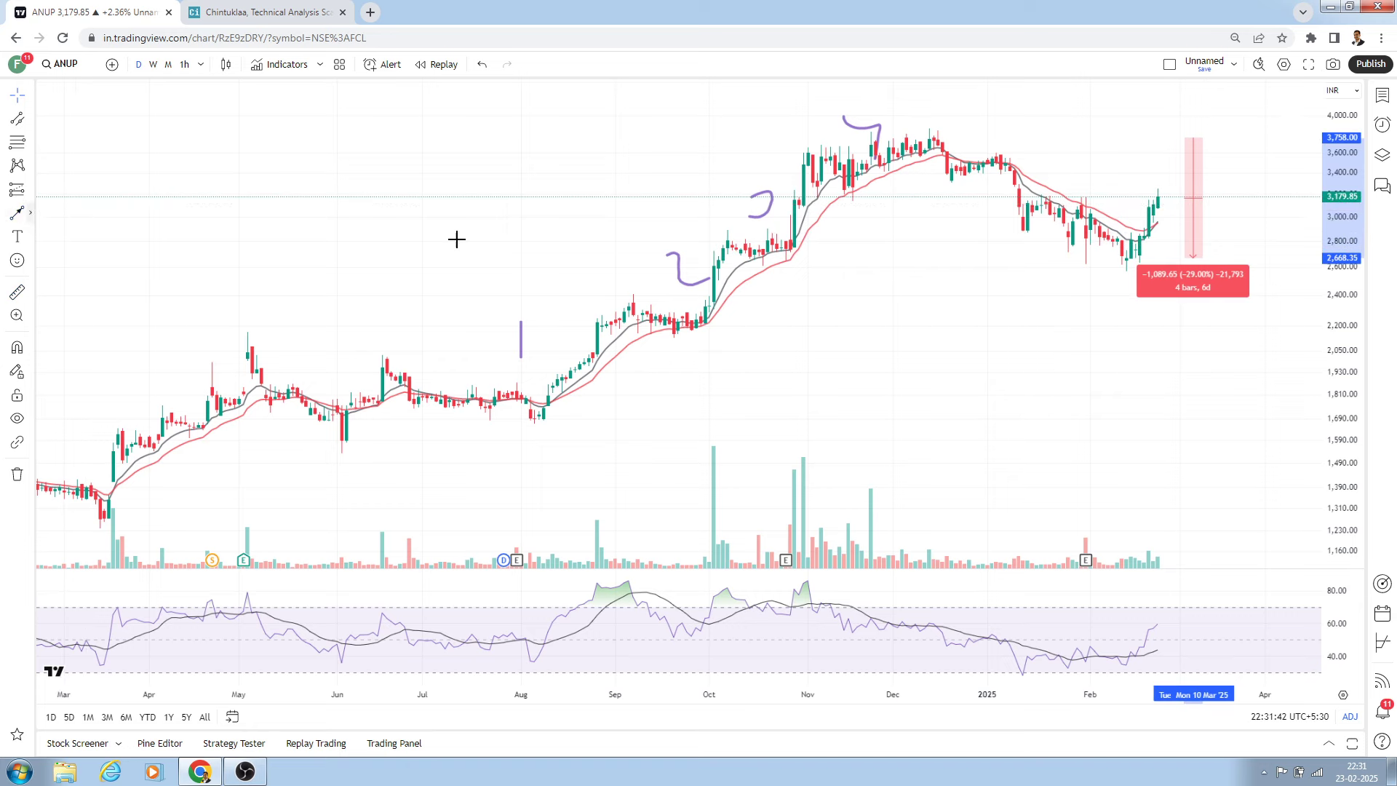
# - Draw a downward arrow from about 3,744 to 3,184 beside the latest ANUP candles, and measure the high's distance to the current price
pyautogui.click(1240, 138)
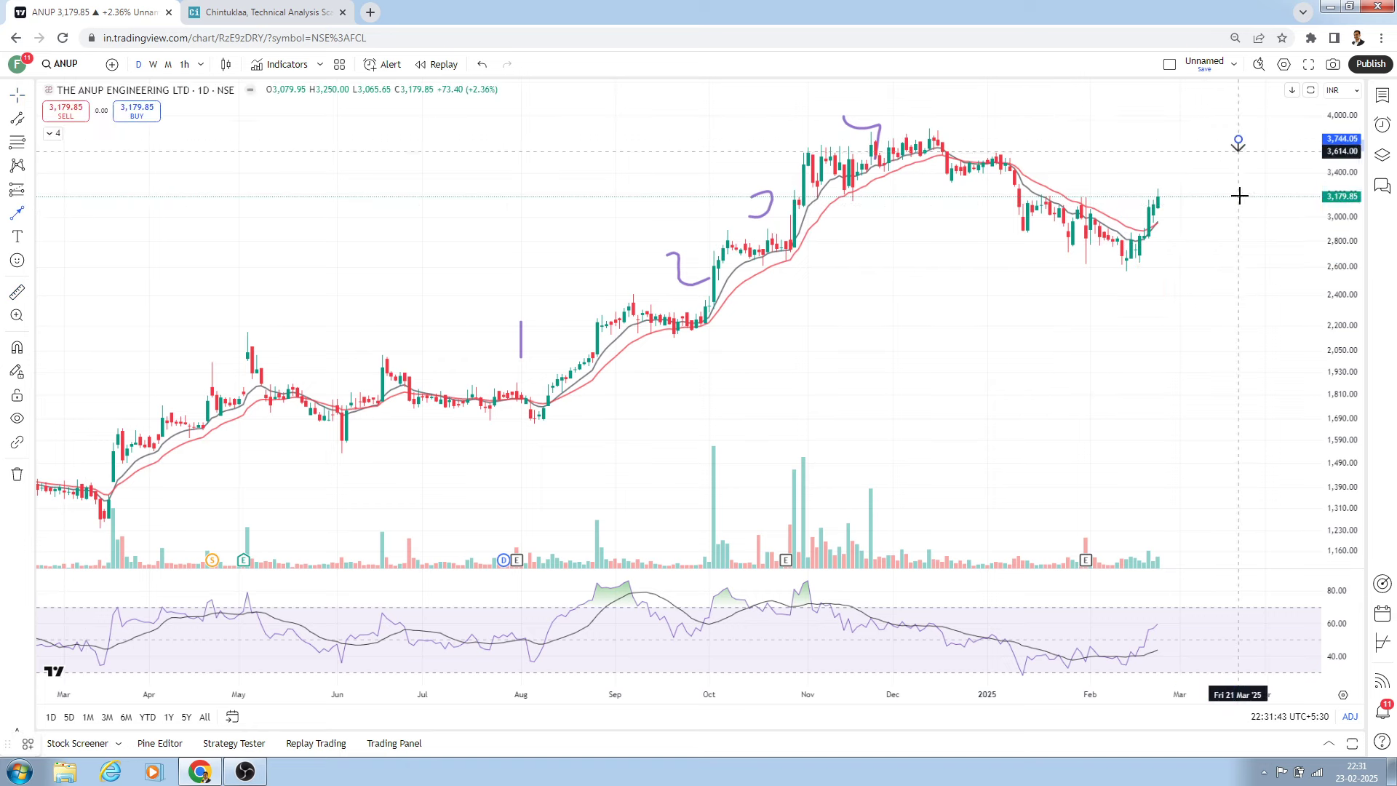
pyautogui.click(1239, 194)
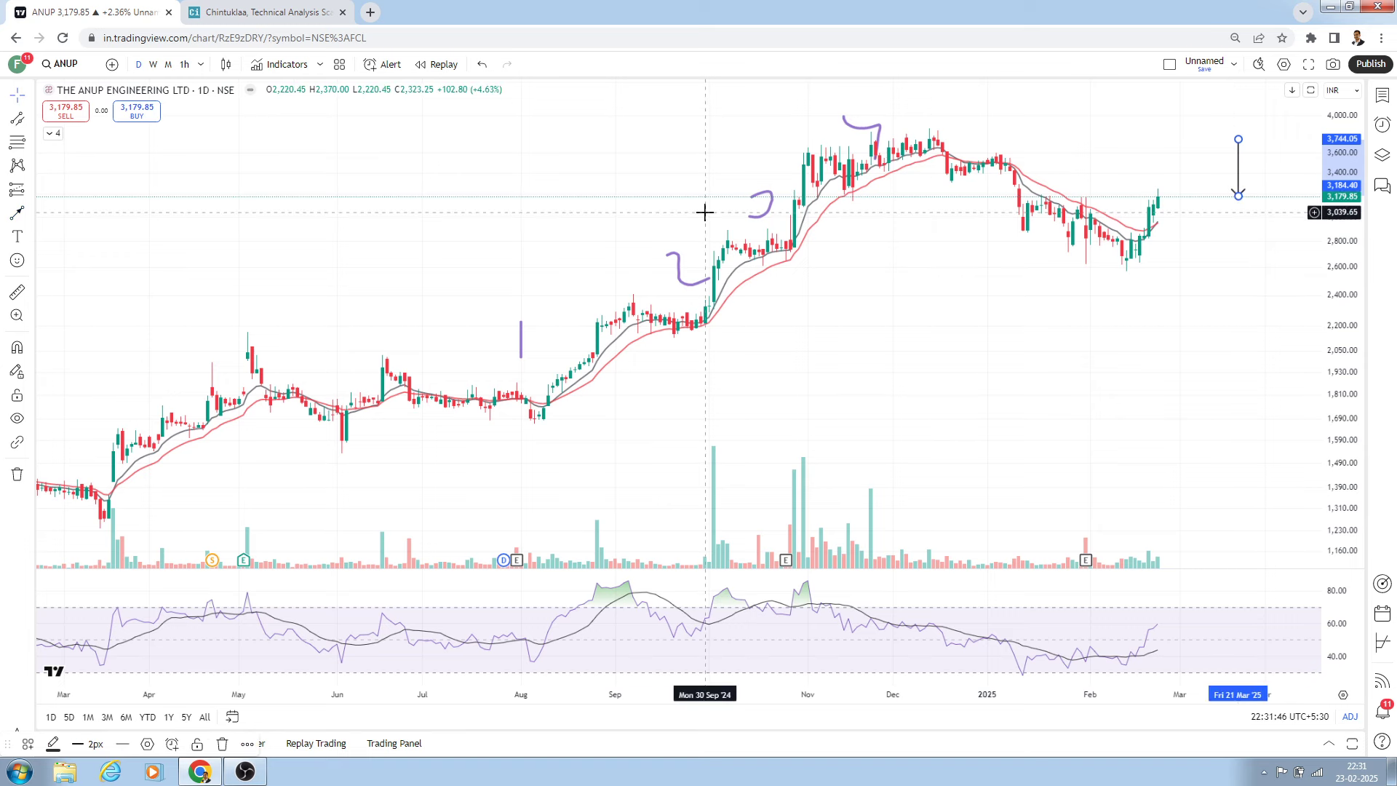
pyautogui.click(1139, 135)
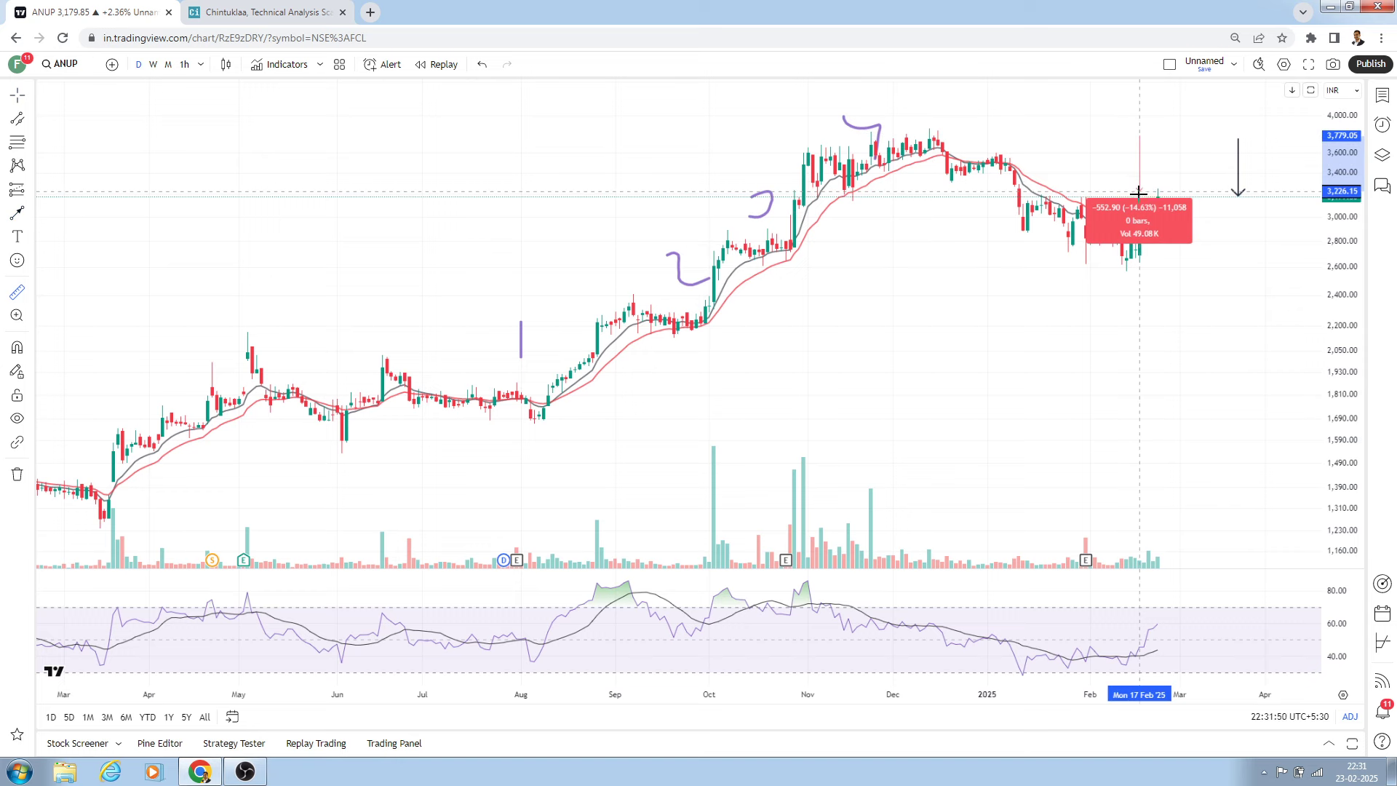
pyautogui.press('Escape')
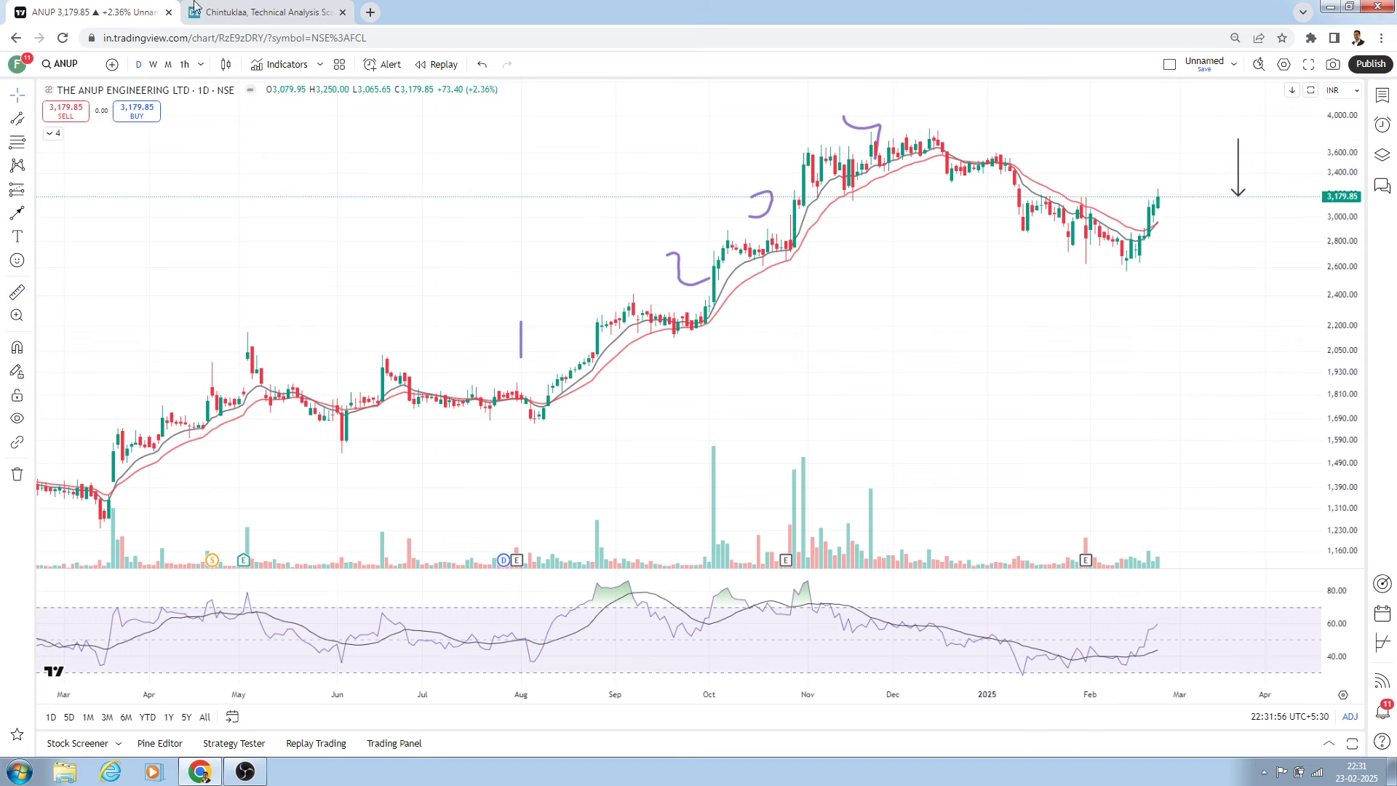
# - Look through the Chartink results for another stock, and load the NSE chart of GABRIEL in TradingView
pyautogui.click(226, 7)
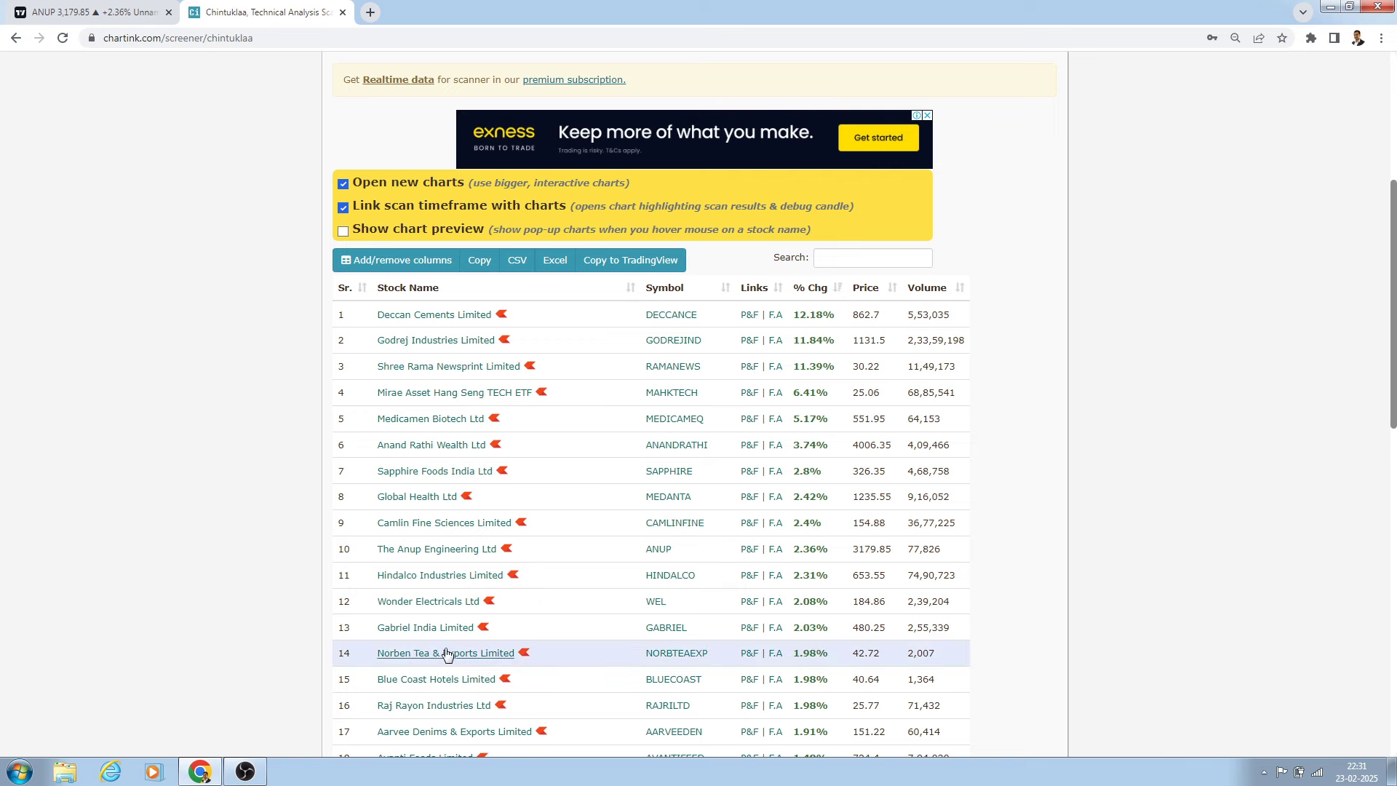
pyautogui.click(53, 6)
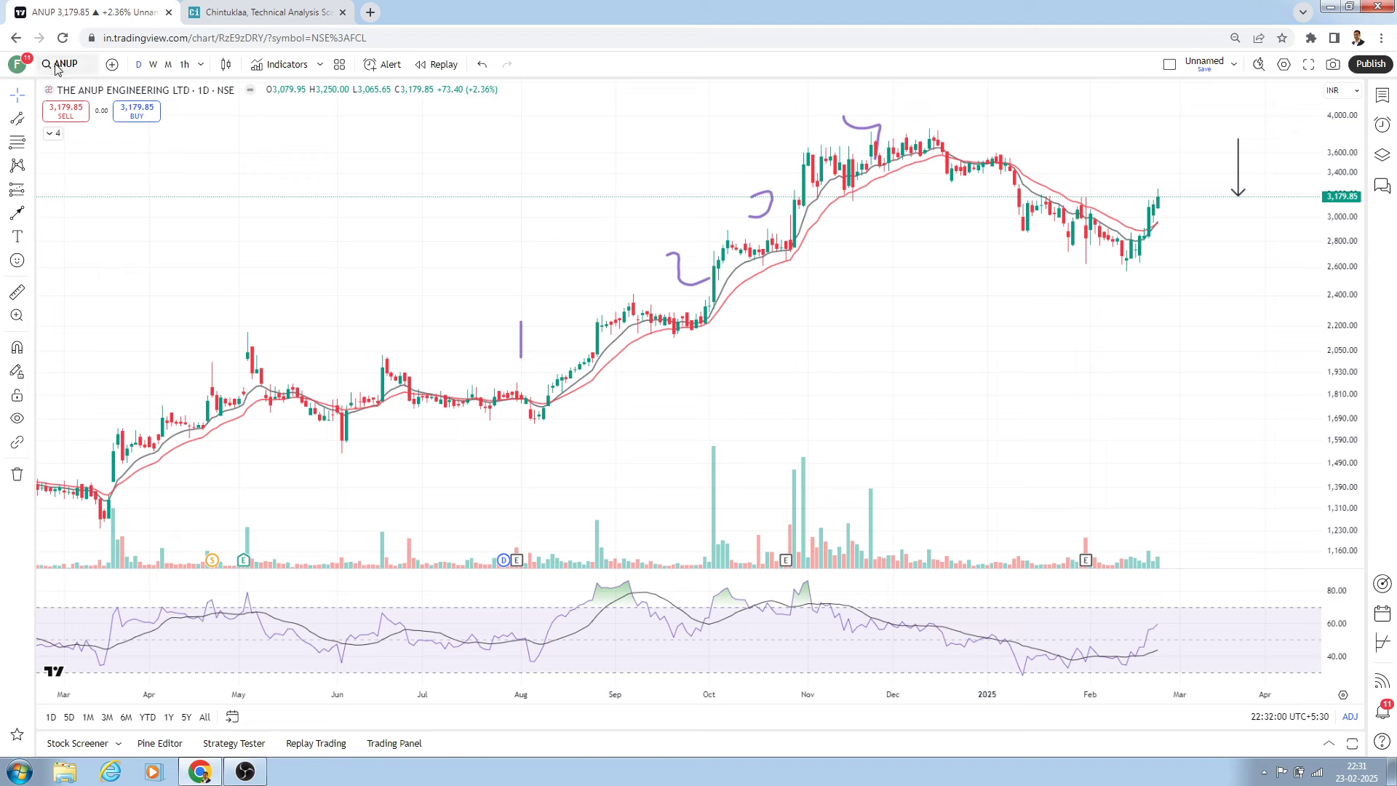
pyautogui.click(63, 65)
pyautogui.write('GABRI')
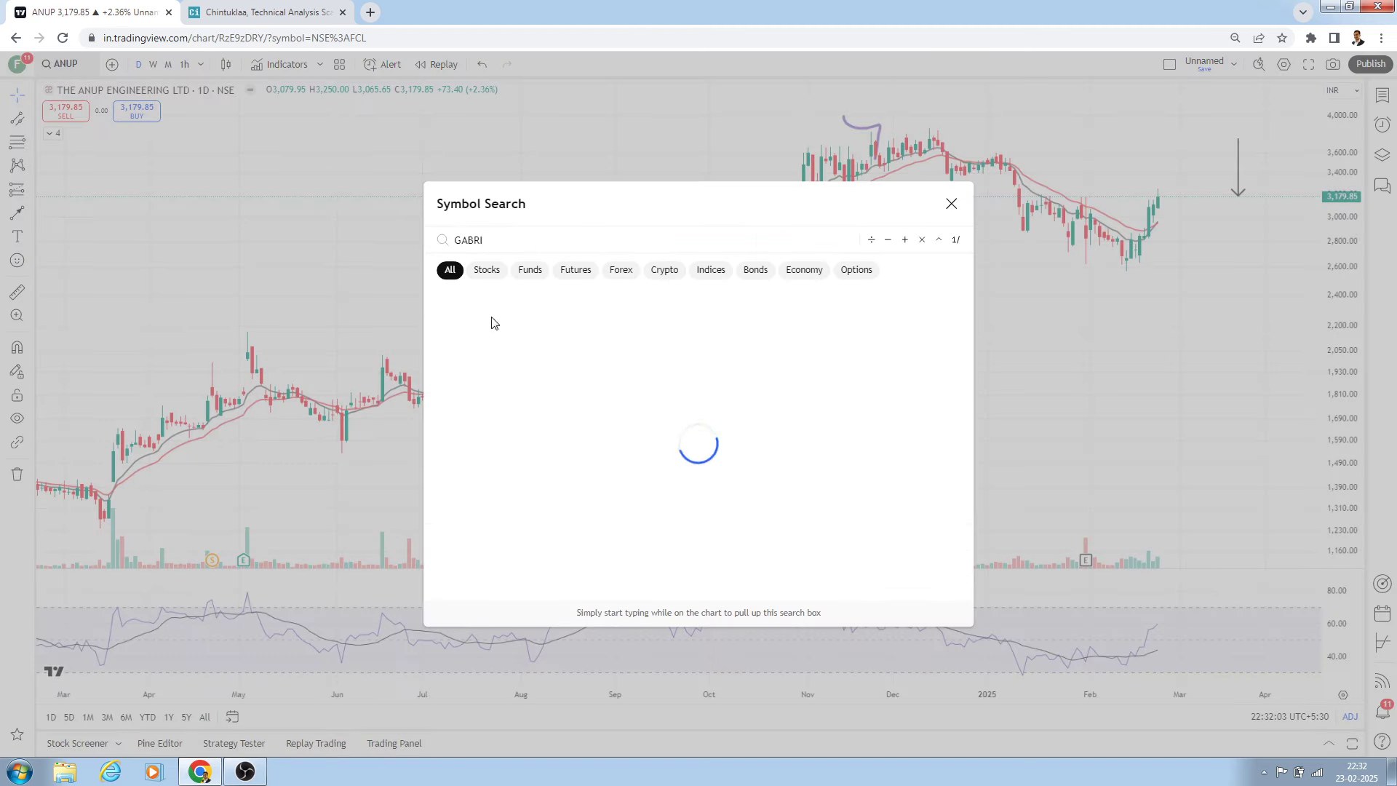
pyautogui.click(524, 301)
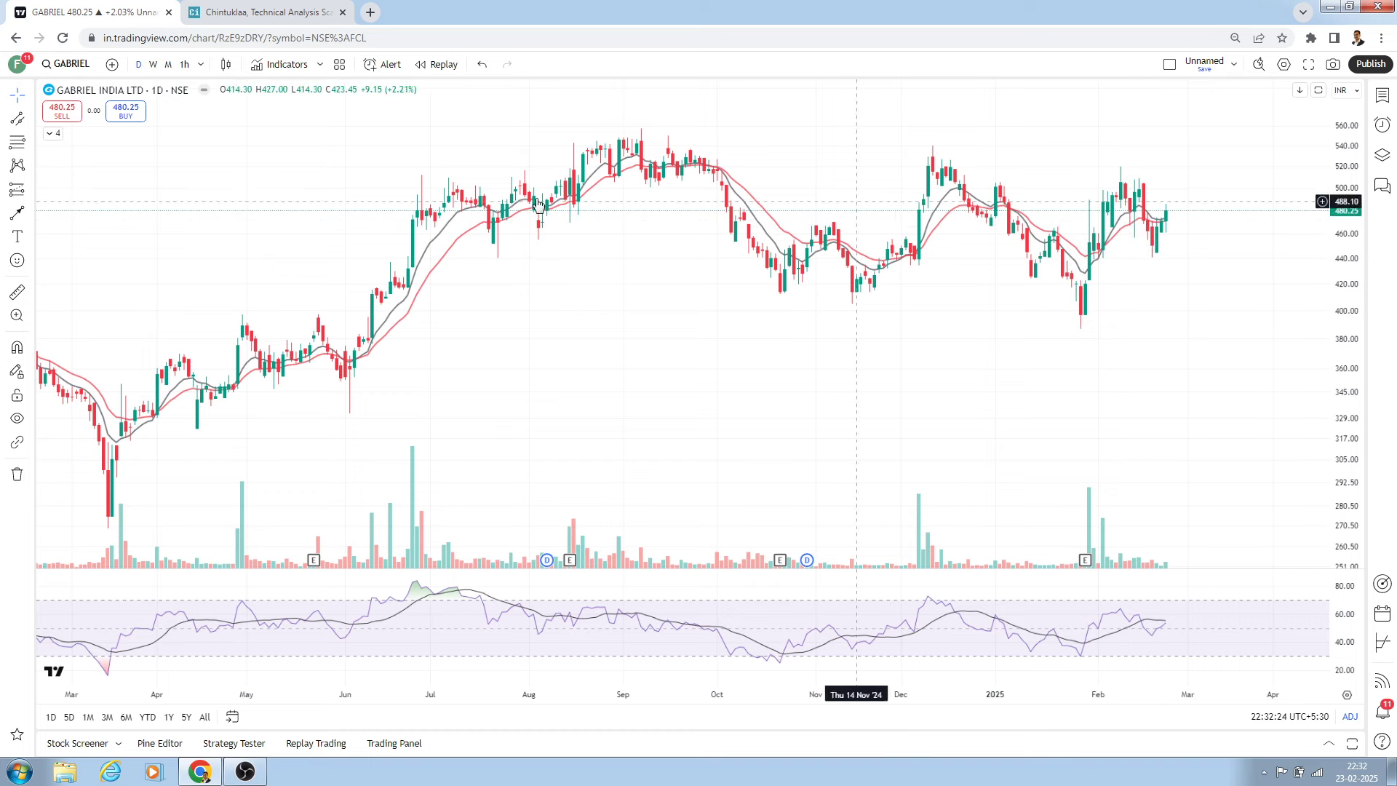
# - Return to the Chartink scan, set the 260-day high multiplier to 0.70, and rerun the scan
pyautogui.click(265, 12)
pyautogui.scroll(-2, 498, 542)
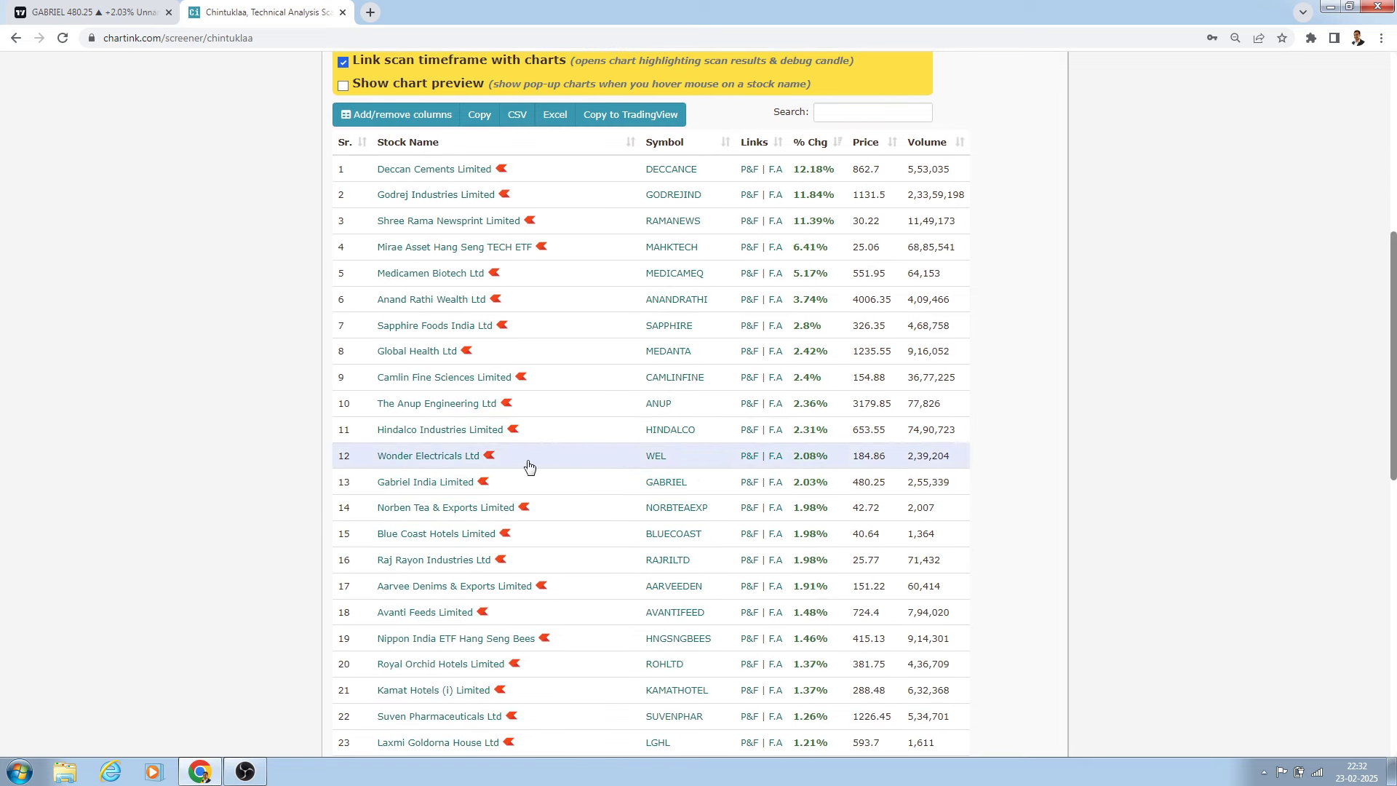
pyautogui.scroll(4, 510, 466)
pyautogui.scroll(2, 506, 442)
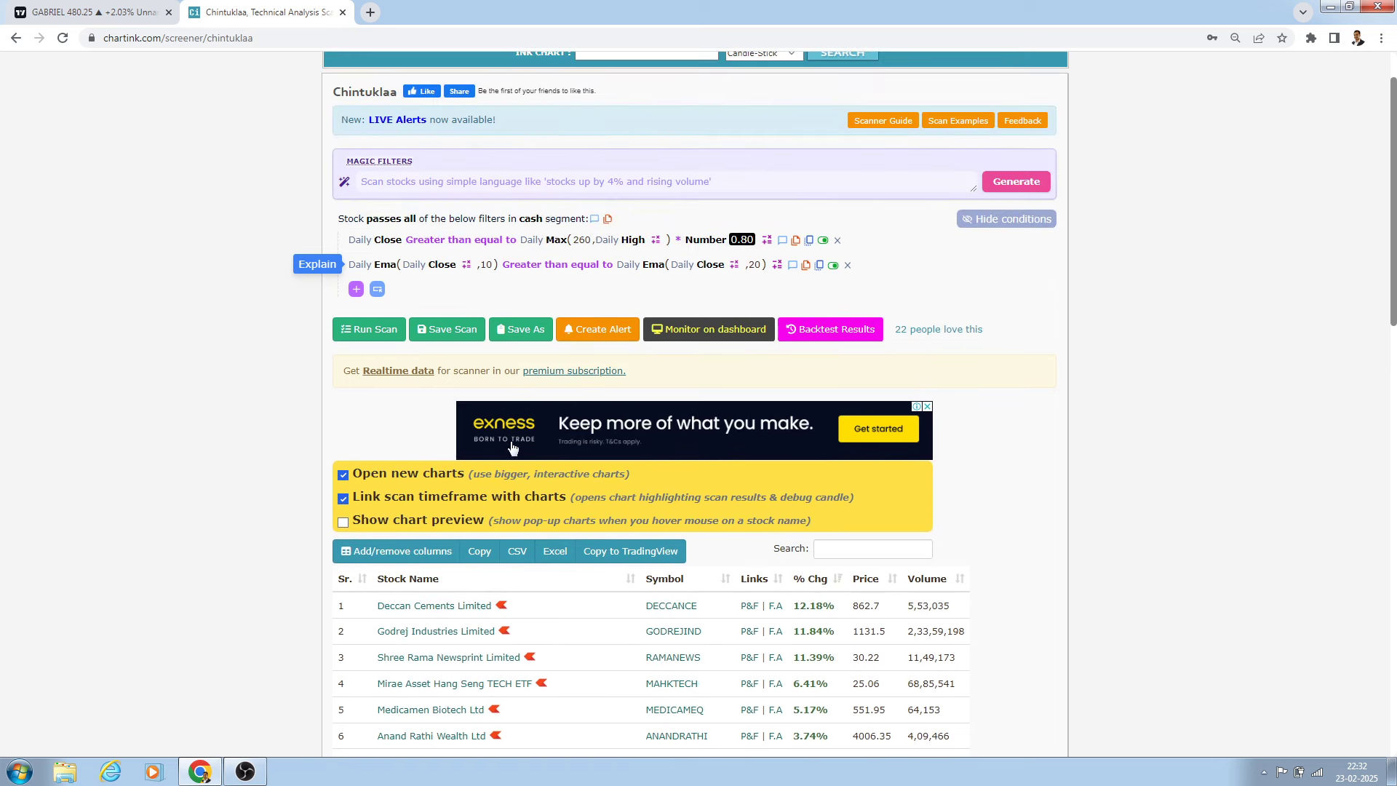
pyautogui.click(741, 240)
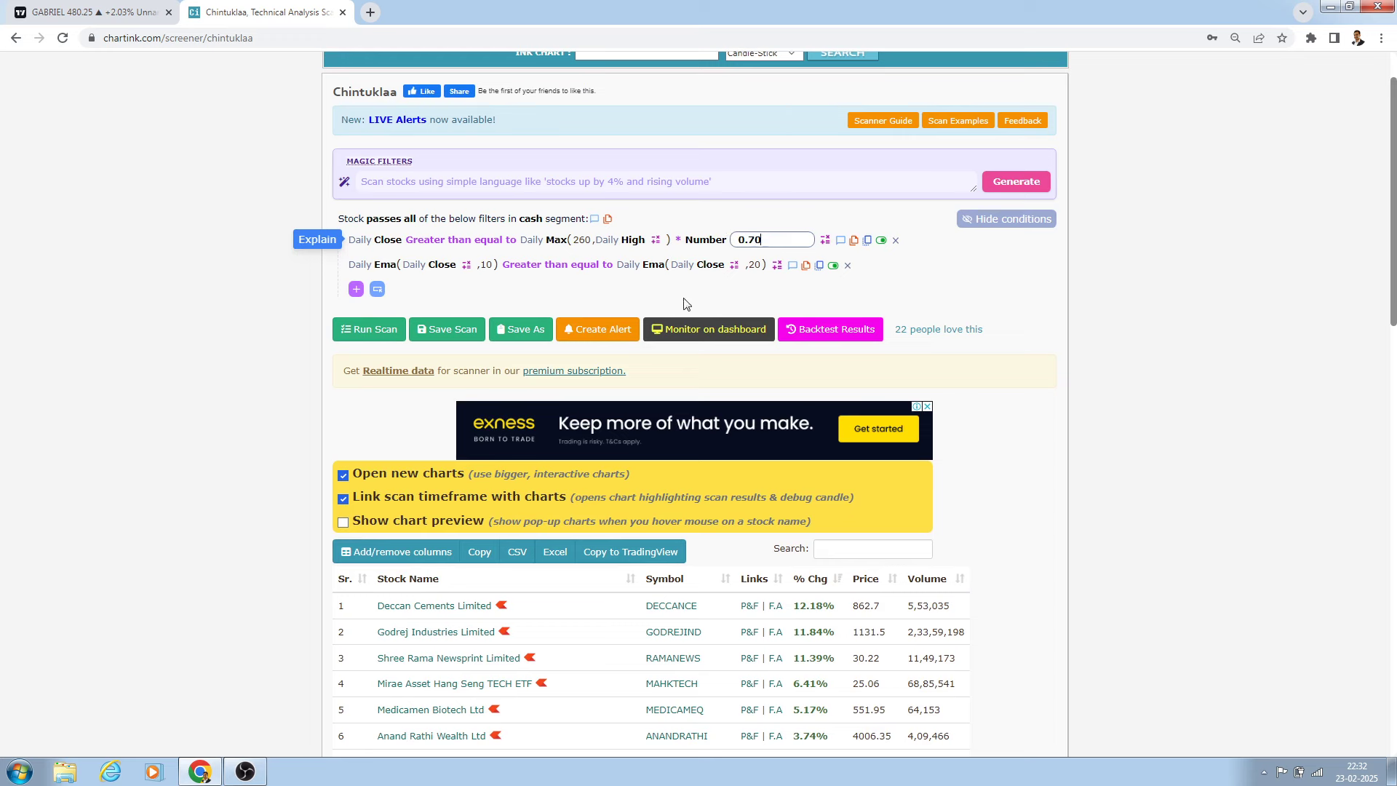
pyautogui.click(375, 331)
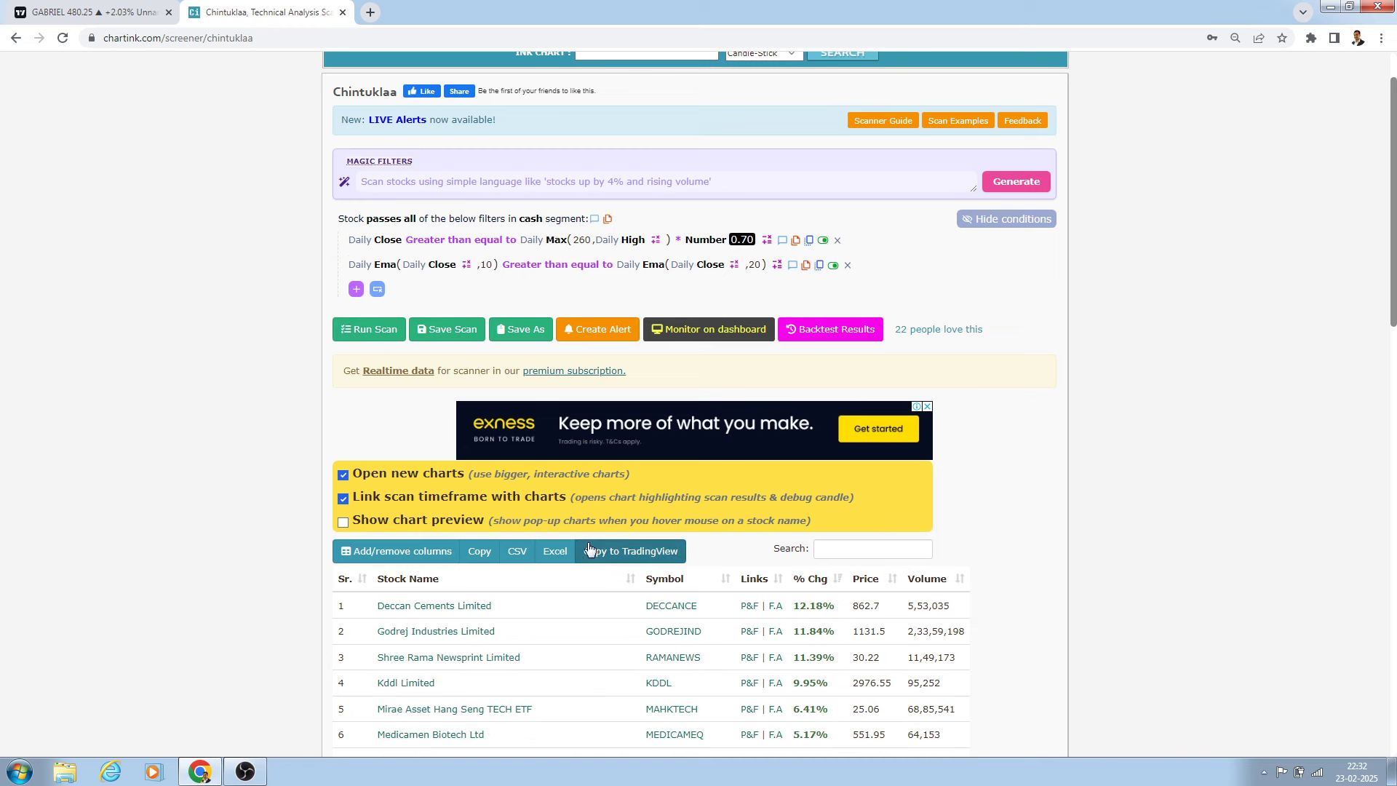
# - Look through the updated Chartink results, and load the NSE chart of AVANTIFEED in TradingView
pyautogui.scroll(-3, 538, 502)
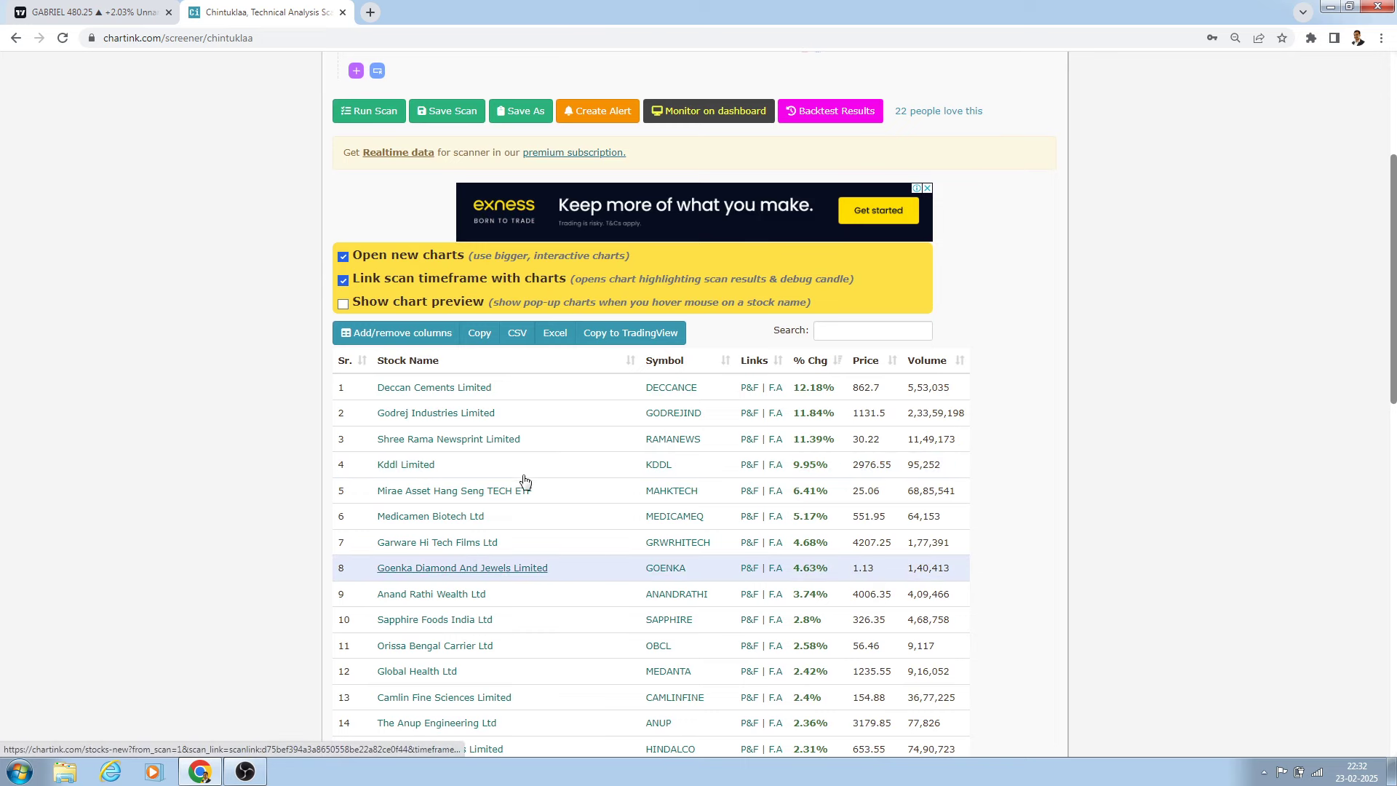
pyautogui.scroll(-2, 520, 544)
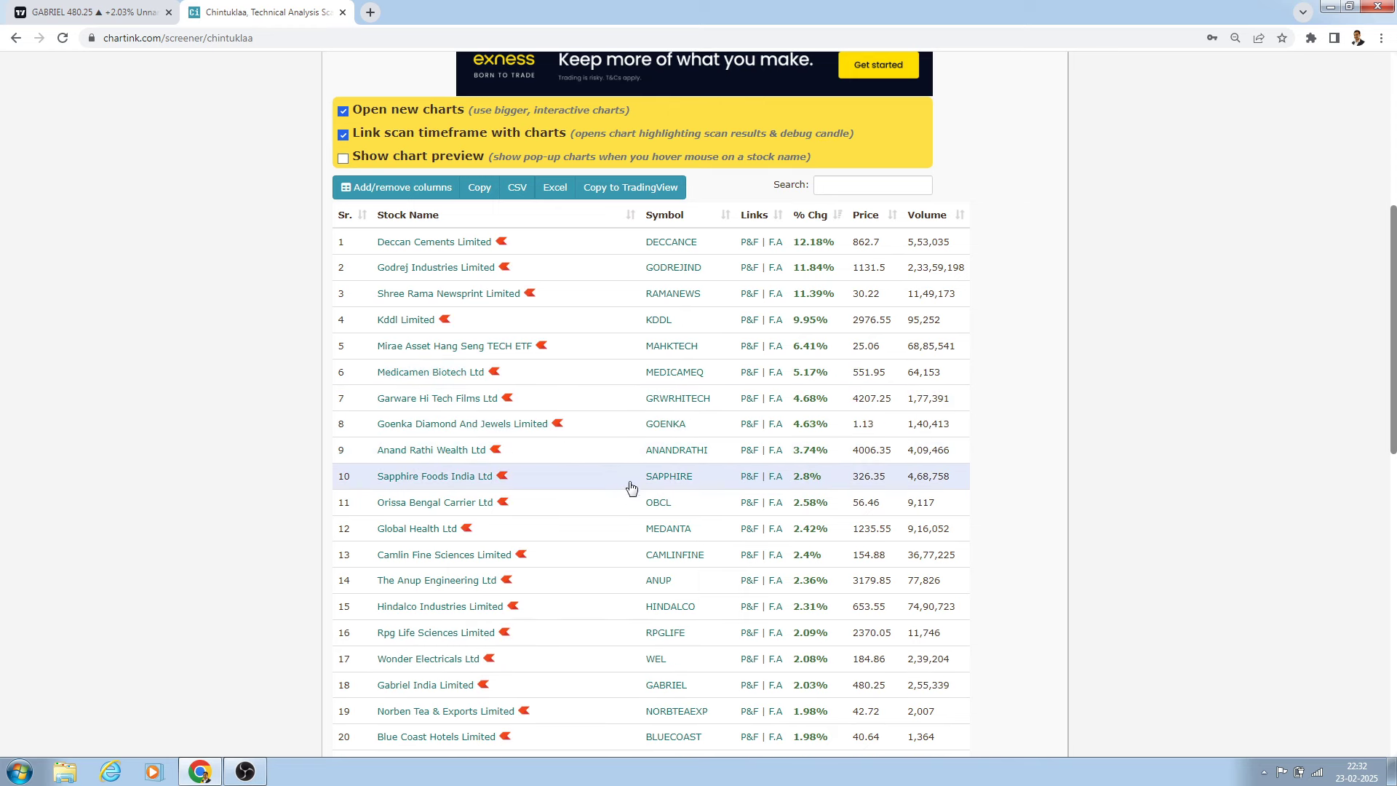
pyautogui.scroll(-1, 631, 513)
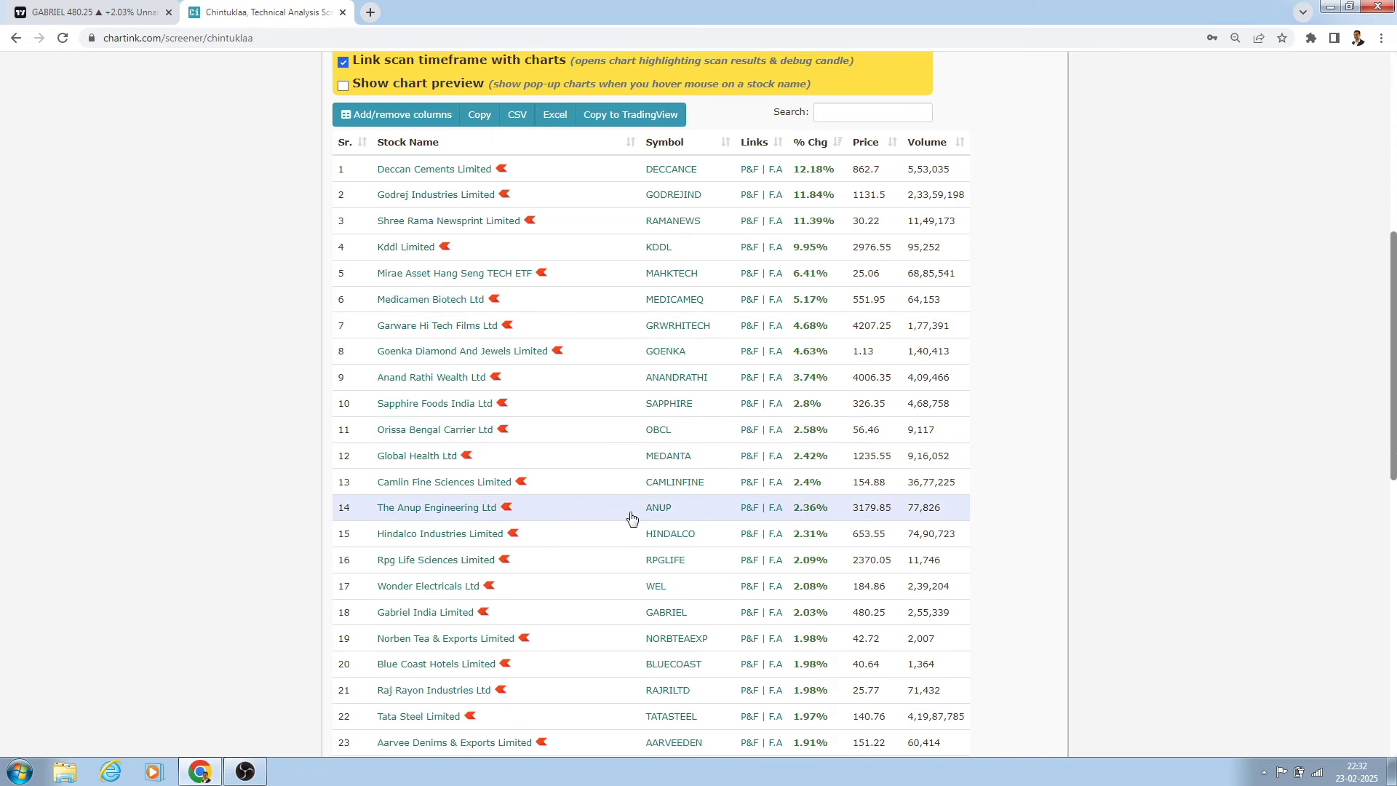
pyautogui.scroll(-3, 630, 518)
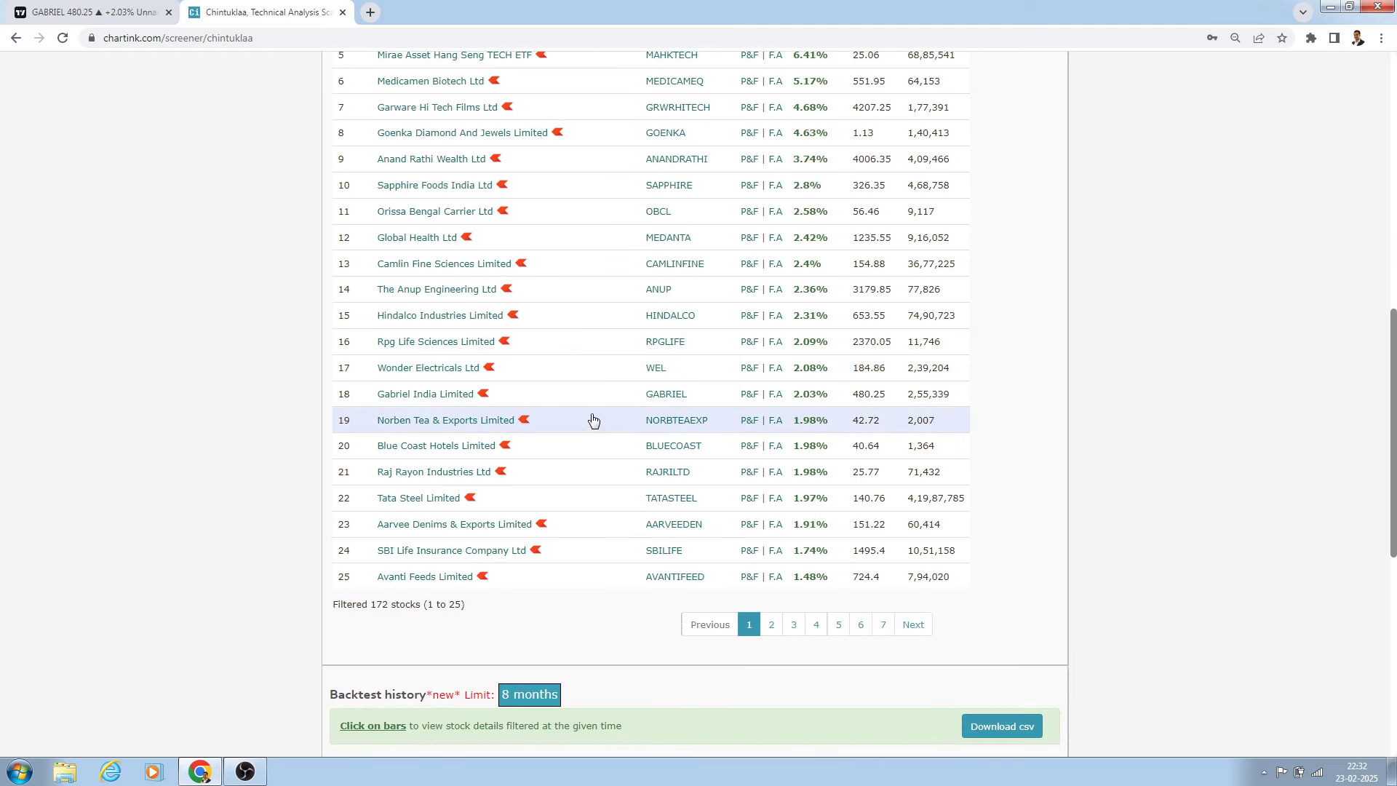
pyautogui.click(99, 7)
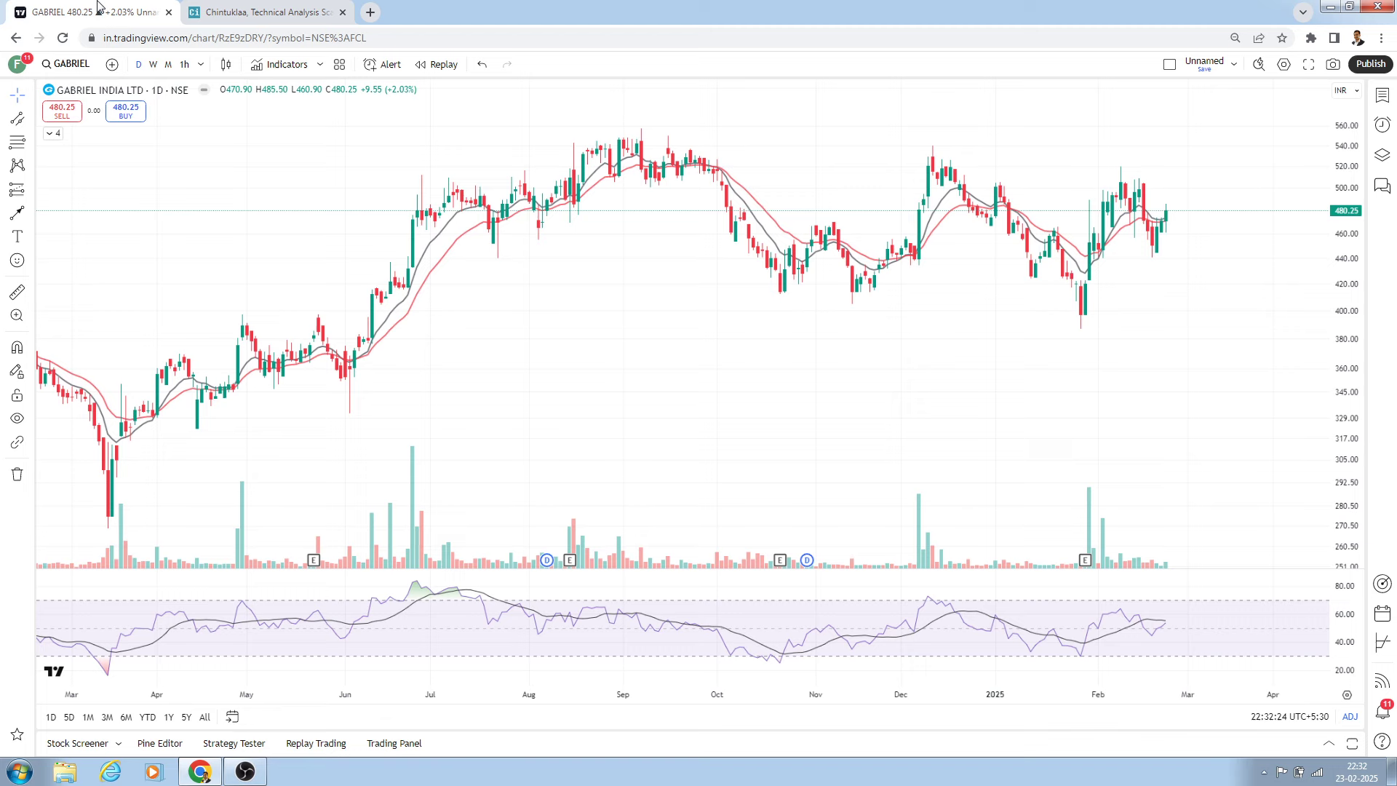
pyautogui.click(72, 64)
pyautogui.write('AVANTI F')
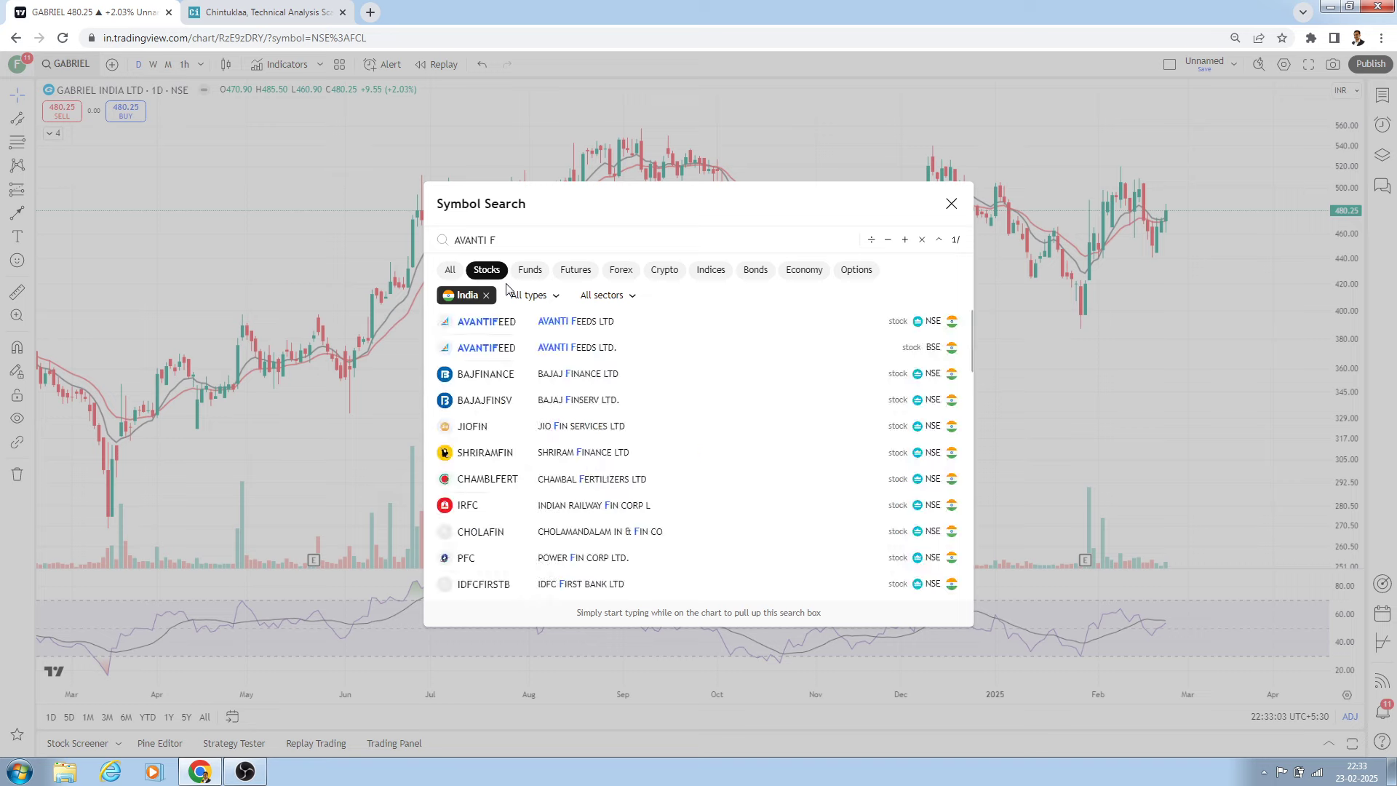
pyautogui.click(582, 324)
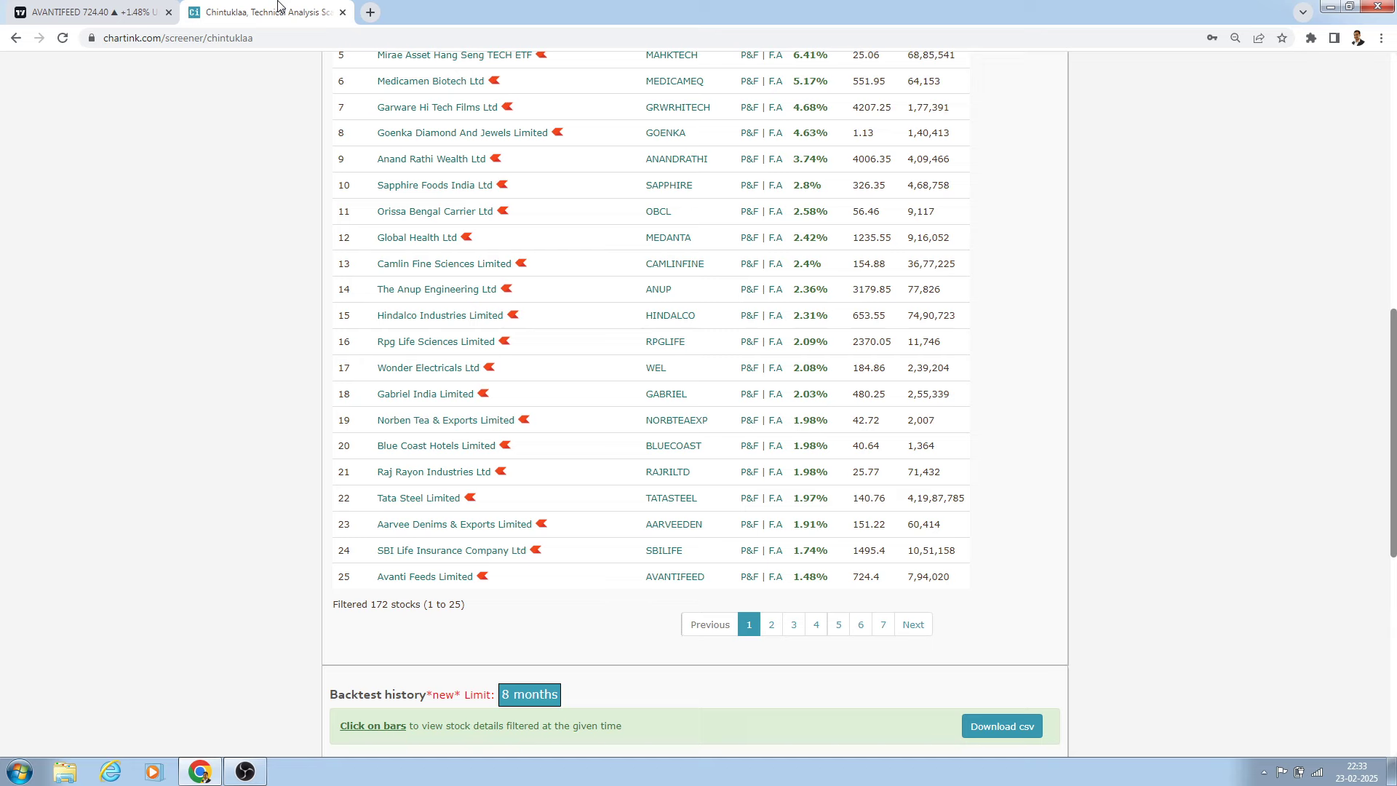
# - Recheck the stock list in Chartink, and return to the AVANTIFEED chart in TradingView
pyautogui.click(265, 12)
pyautogui.scroll(2, 467, 237)
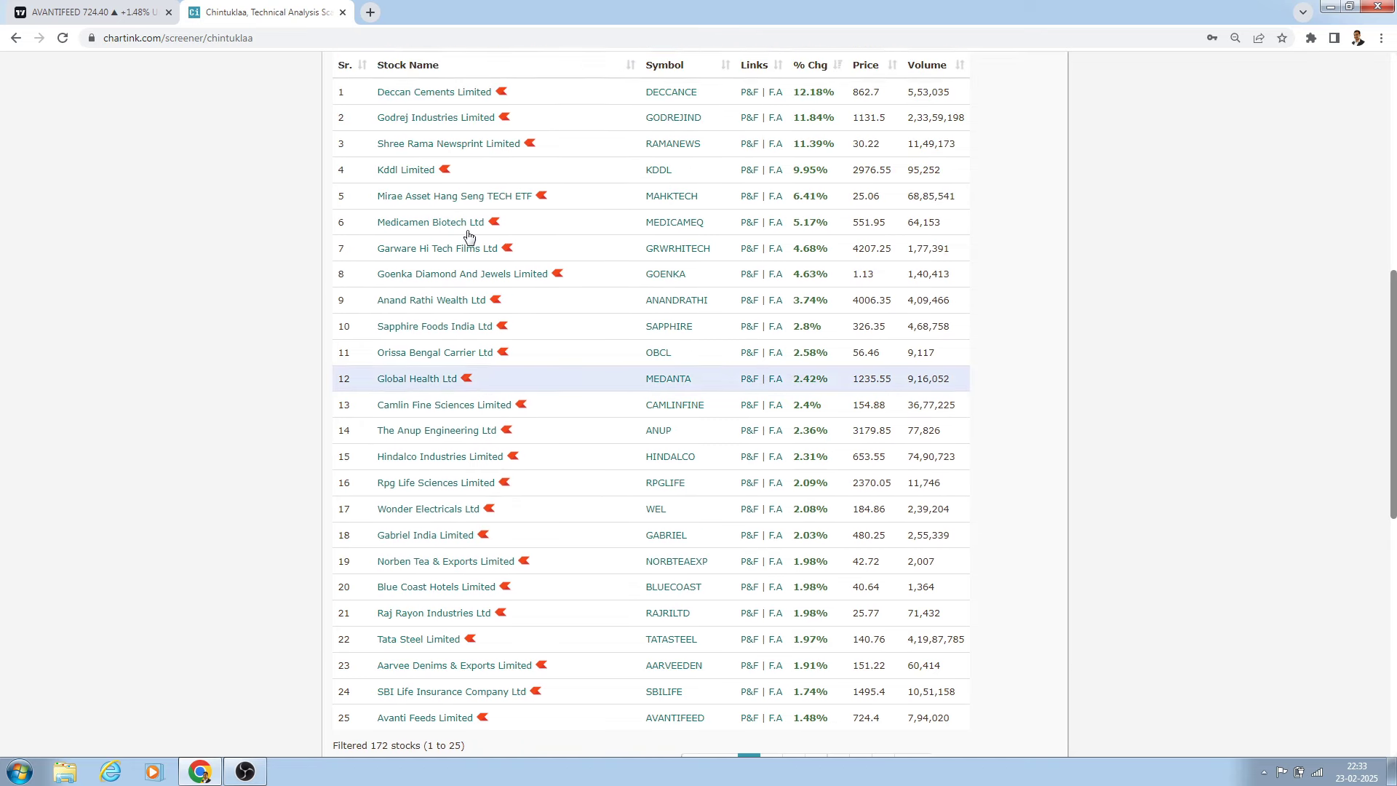
pyautogui.click(103, 6)
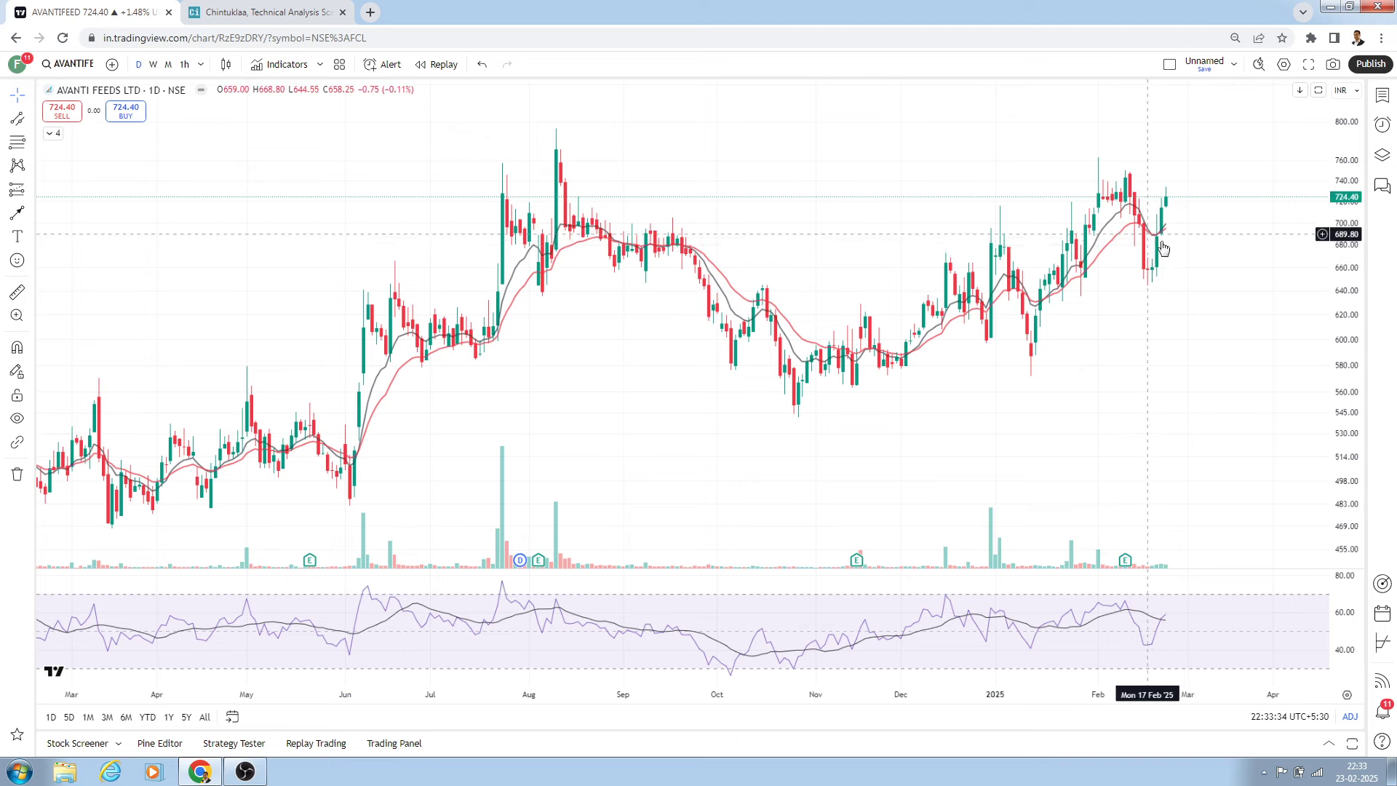
# - Draw two horizontal arrows over the latest AVANTIFEED candles, at about 688 to 21 Mar 2025 and about 721 to 17 Mar 2025
pyautogui.scroll(1, 934, 276)
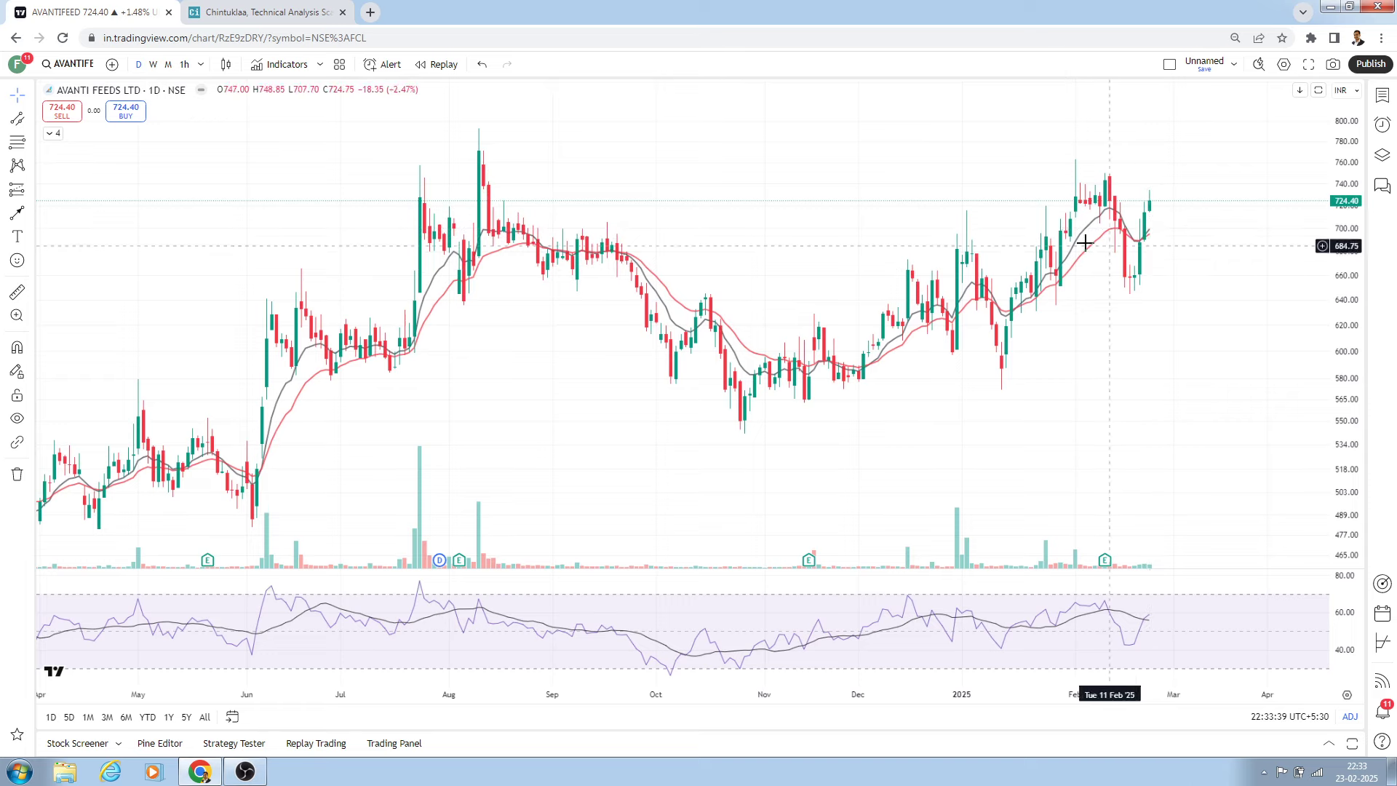
pyautogui.scroll(1, 1034, 310)
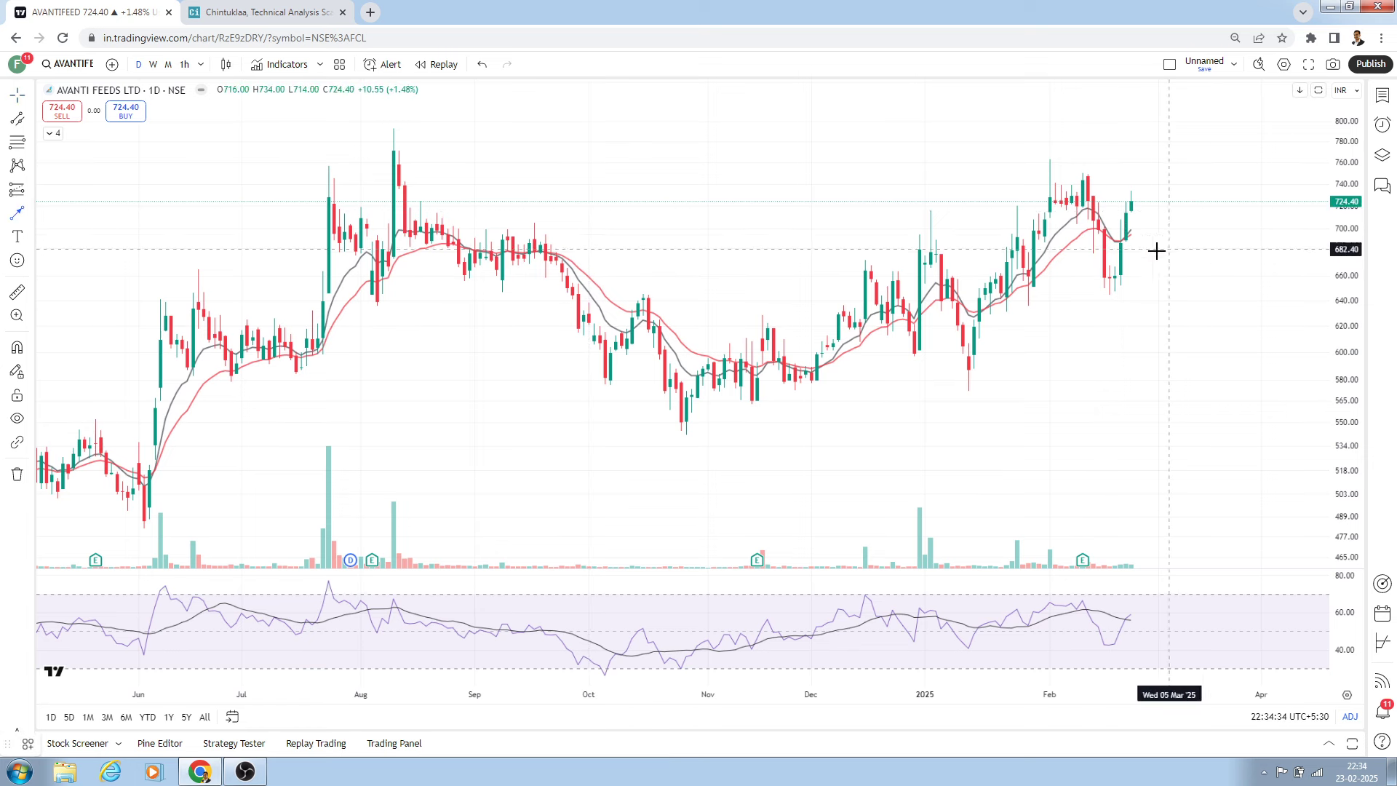
pyautogui.click(1228, 242)
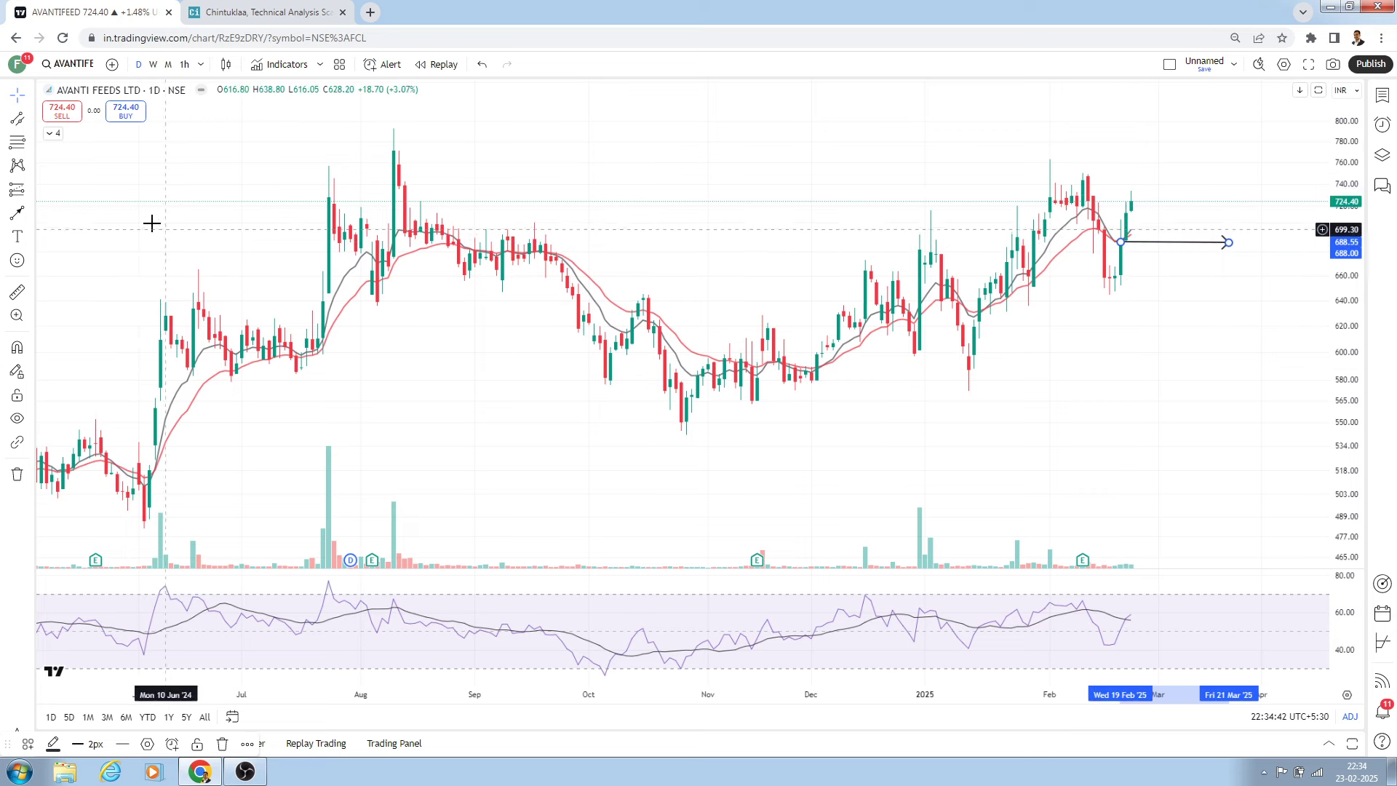
pyautogui.click(16, 213)
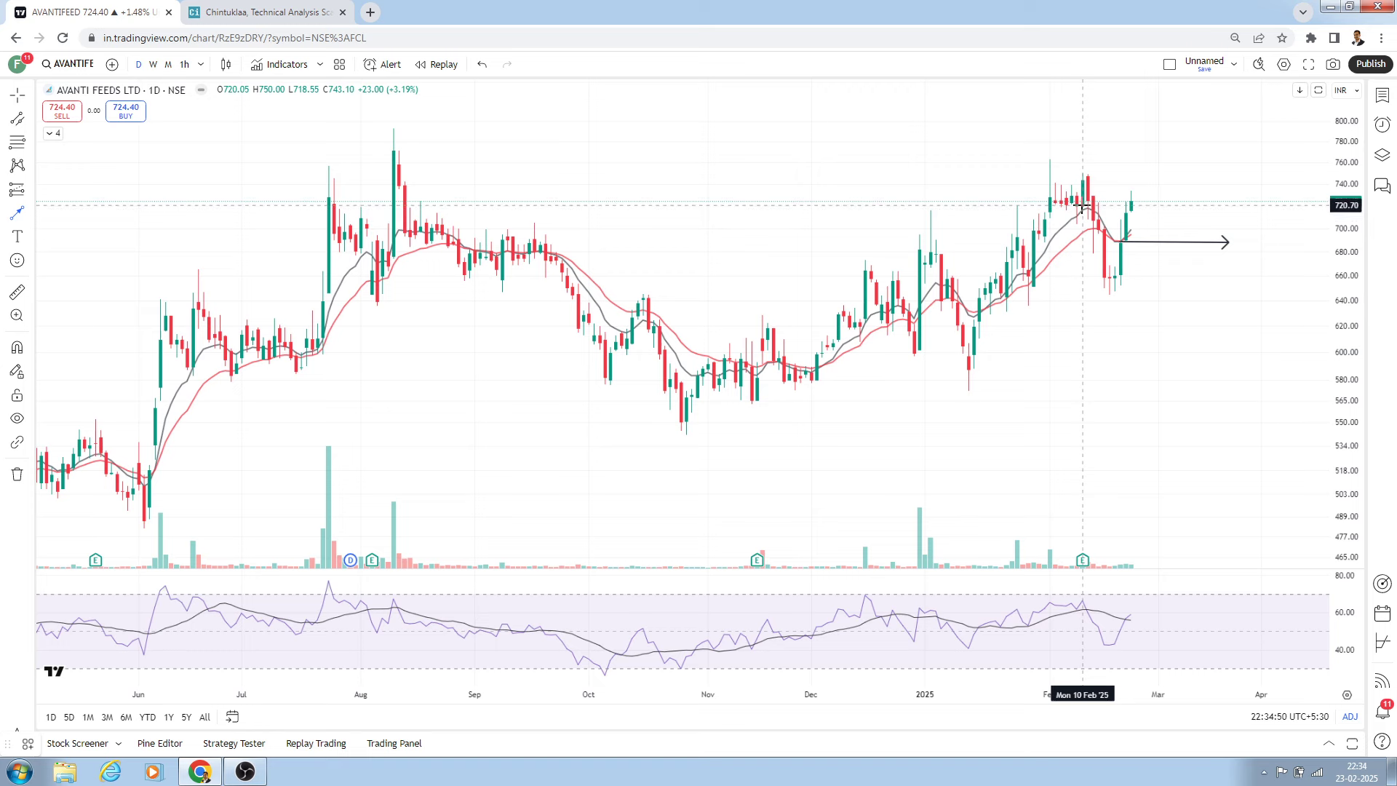
pyautogui.moveTo(1082, 205); pyautogui.dragTo(1207, 204)
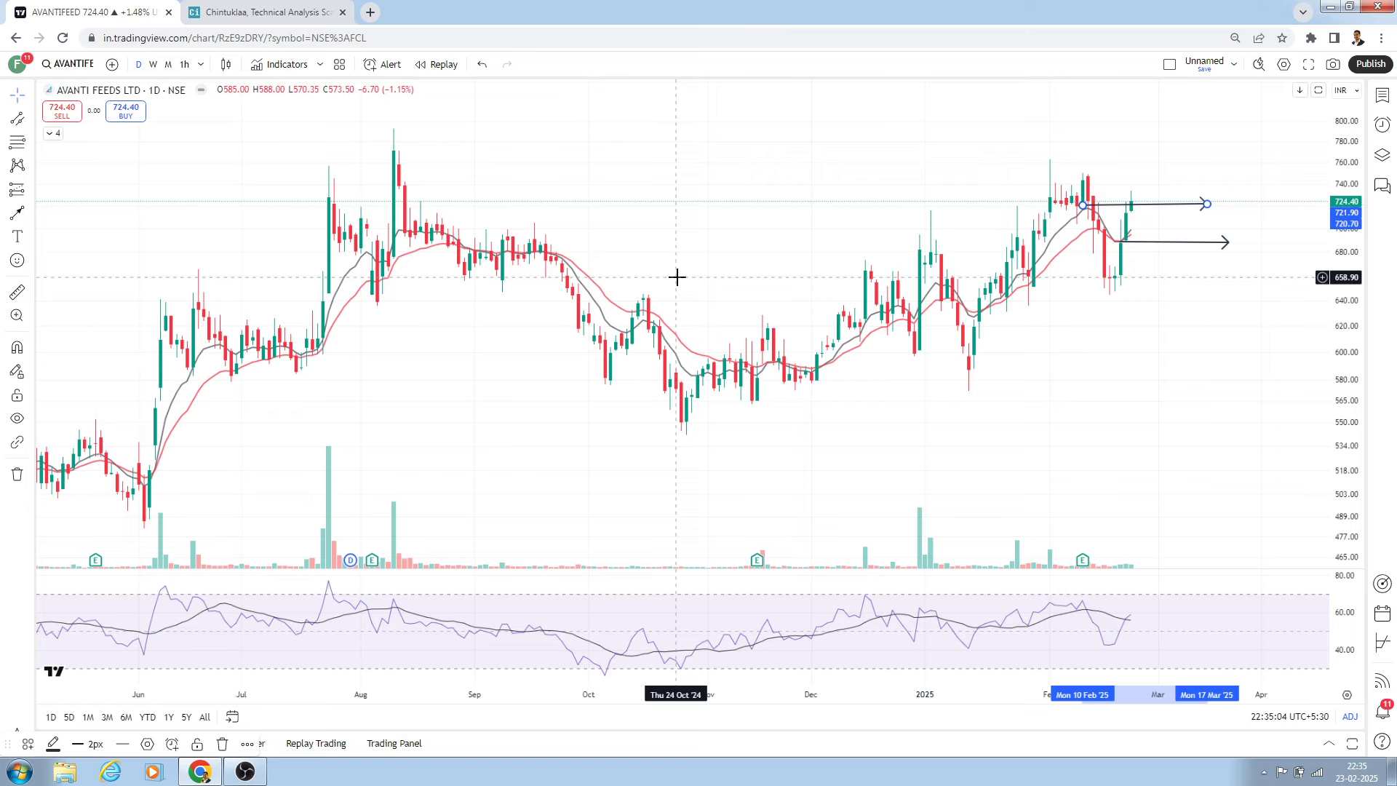
# - Pick another stock from the Chartink results, and load the NSE chart of HINDALCO in TradingView
pyautogui.click(262, 12)
pyautogui.scroll(1, 566, 276)
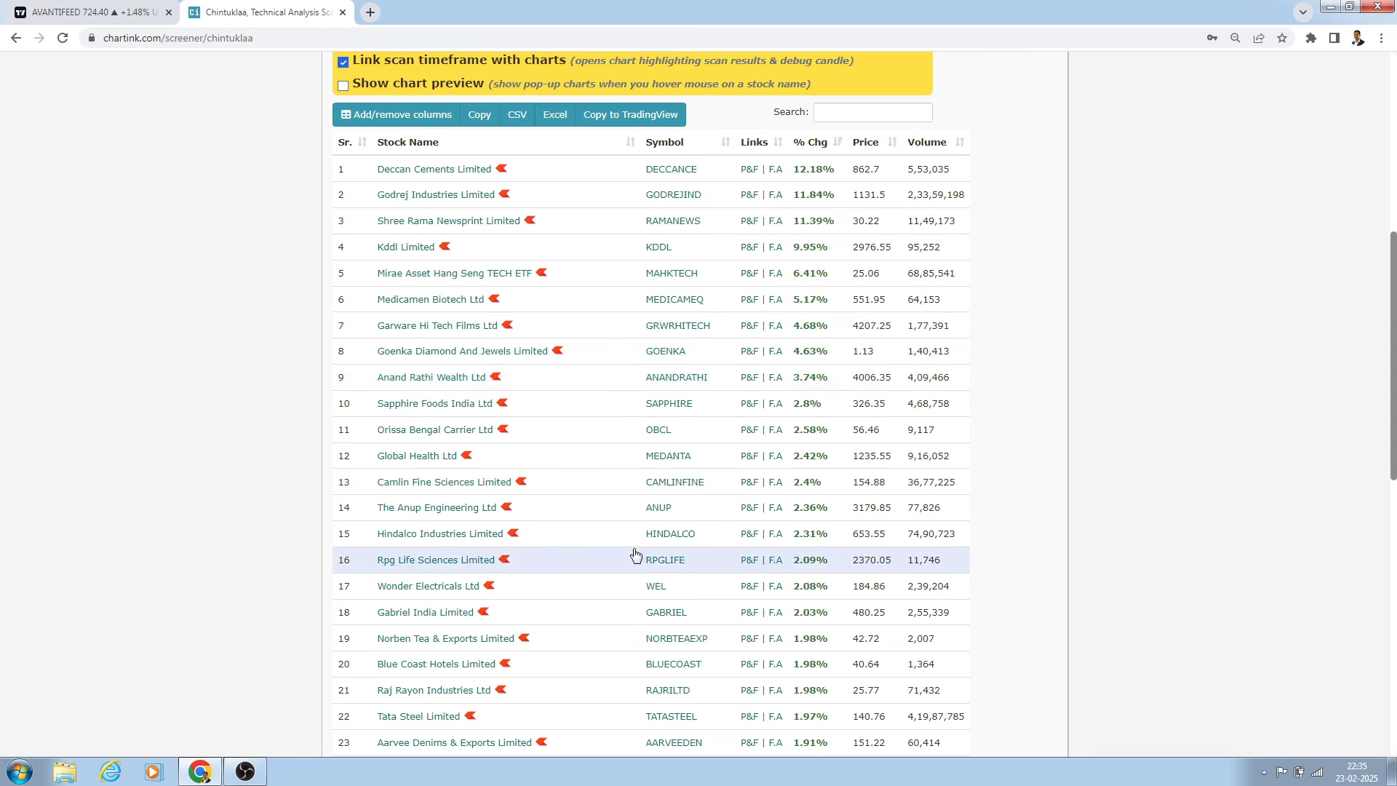
pyautogui.click(82, 5)
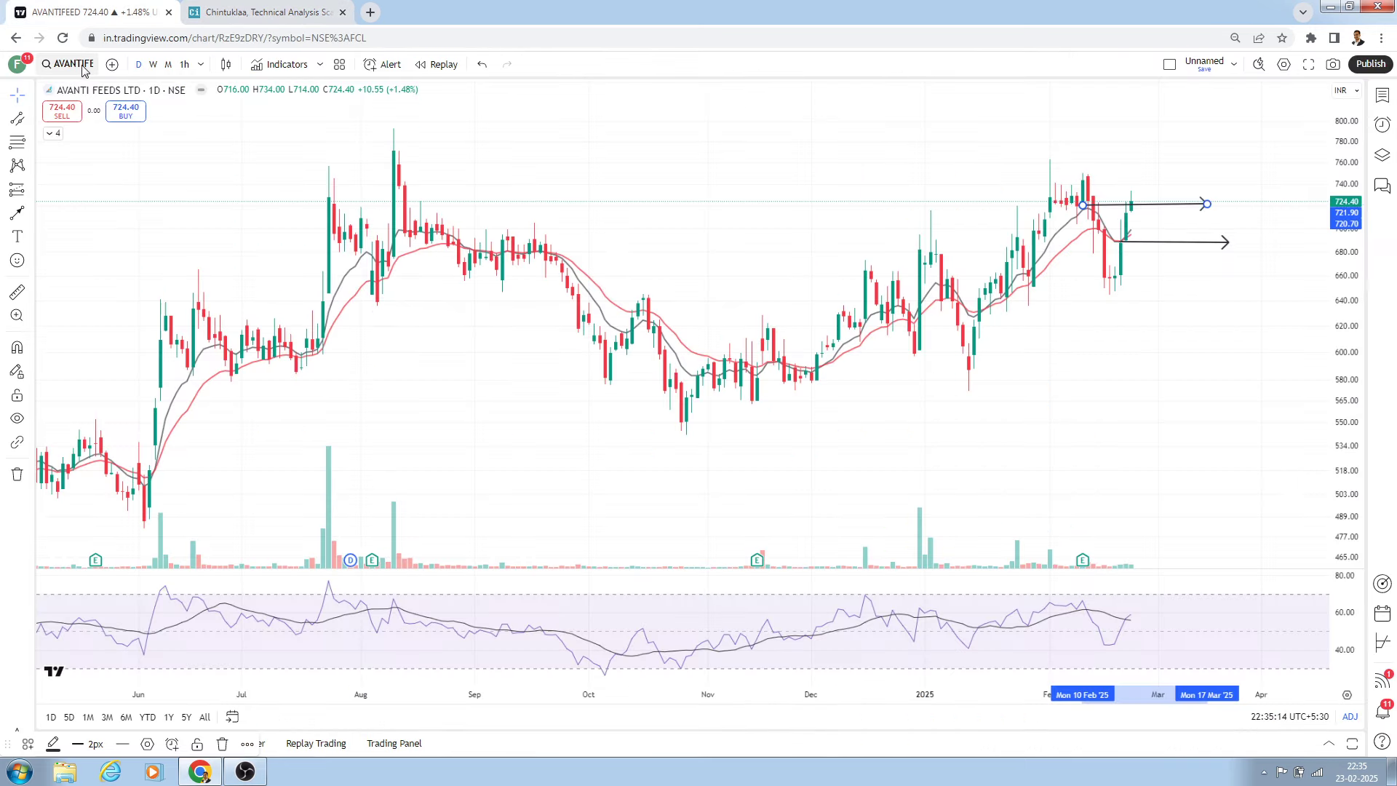
pyautogui.click(77, 64)
pyautogui.write('HINDALCO')
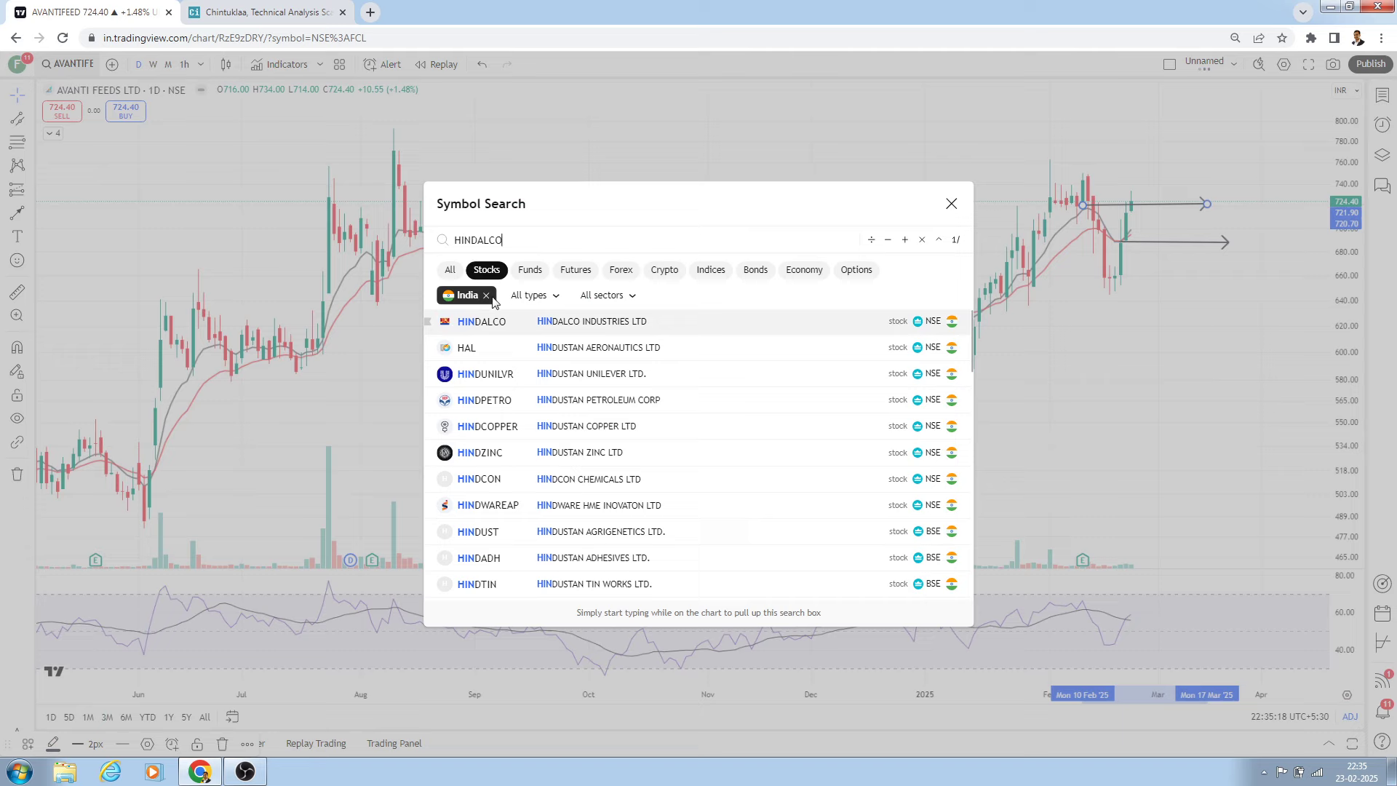
pyautogui.click(536, 323)
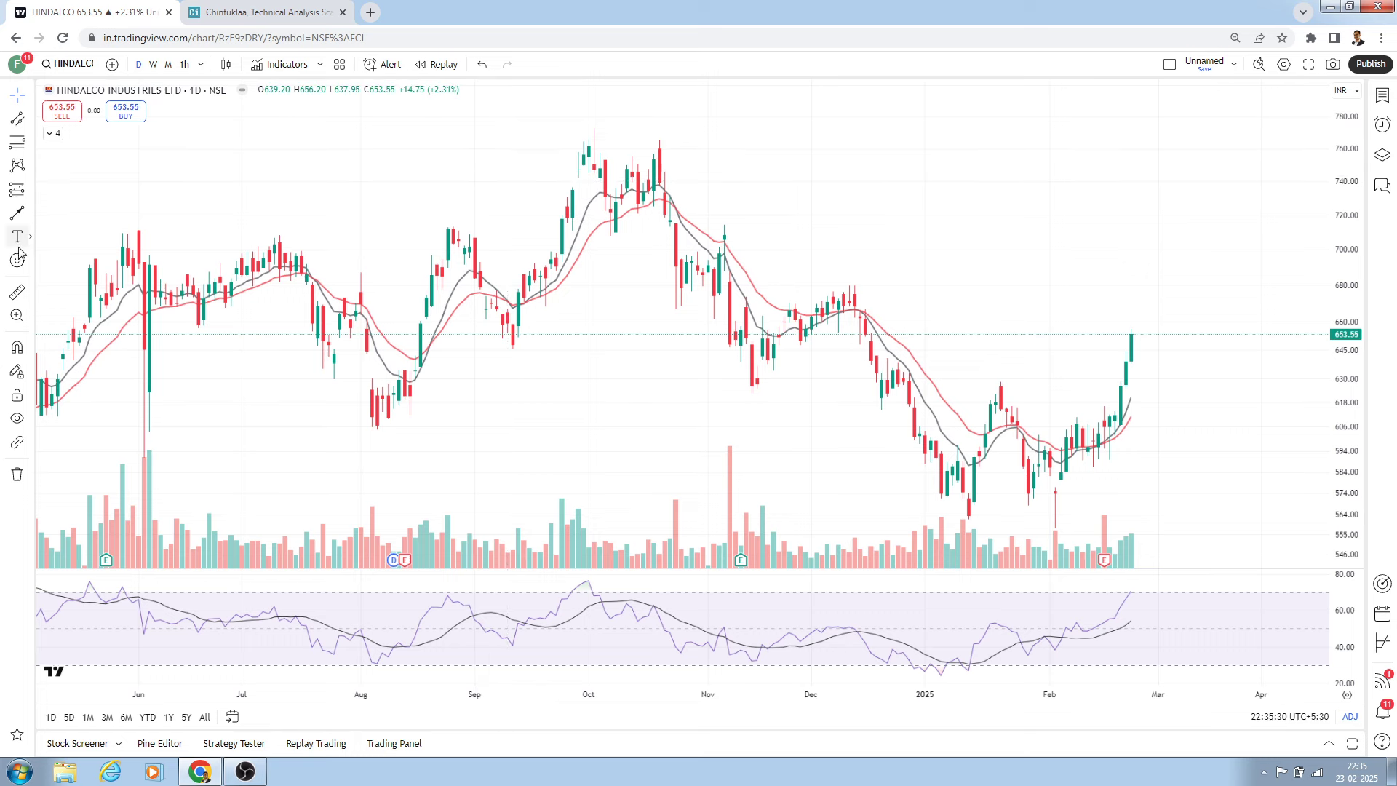
# - Measure the HINDALCO price drop from near the October high to the current price, and clear the measurement
pyautogui.click(17, 292)
pyautogui.click(1202, 154)
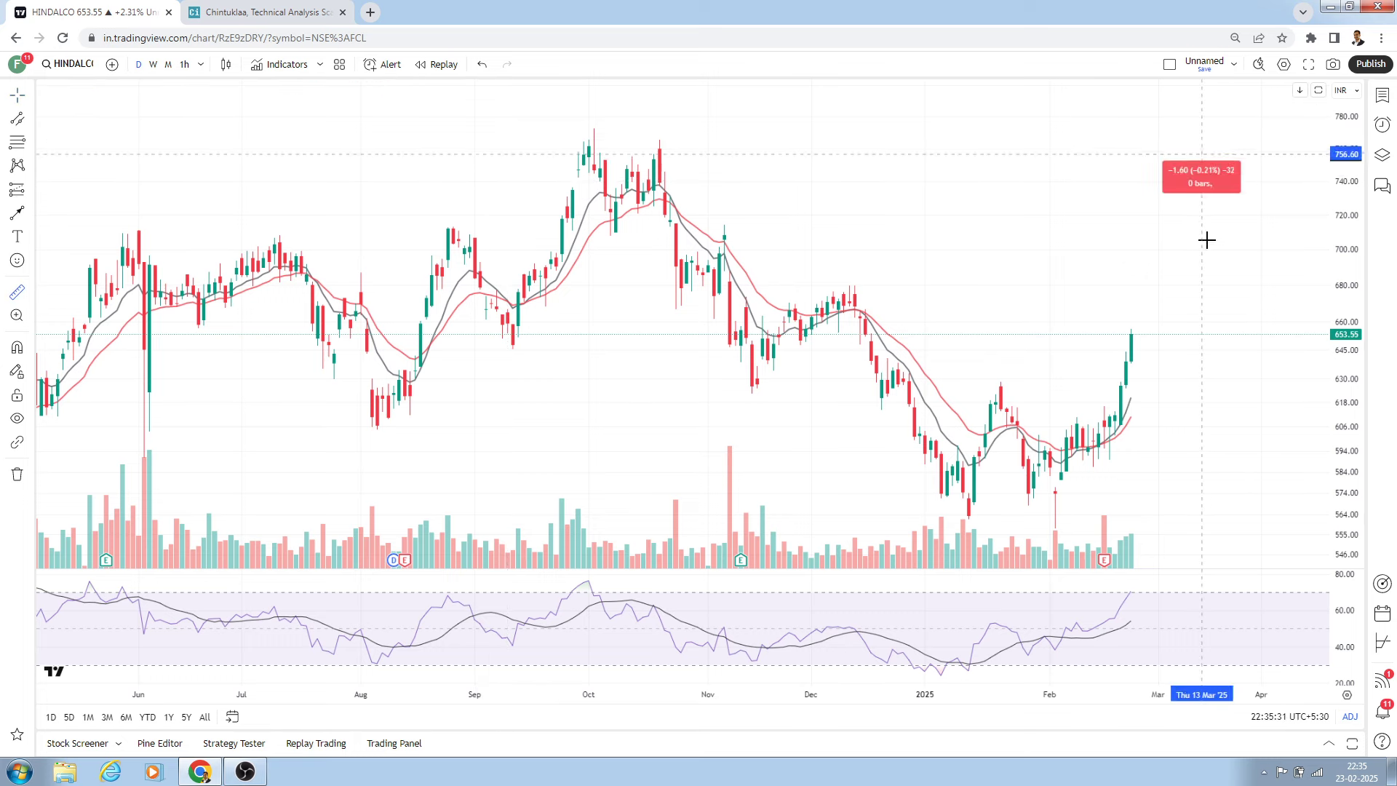
pyautogui.click(1209, 333)
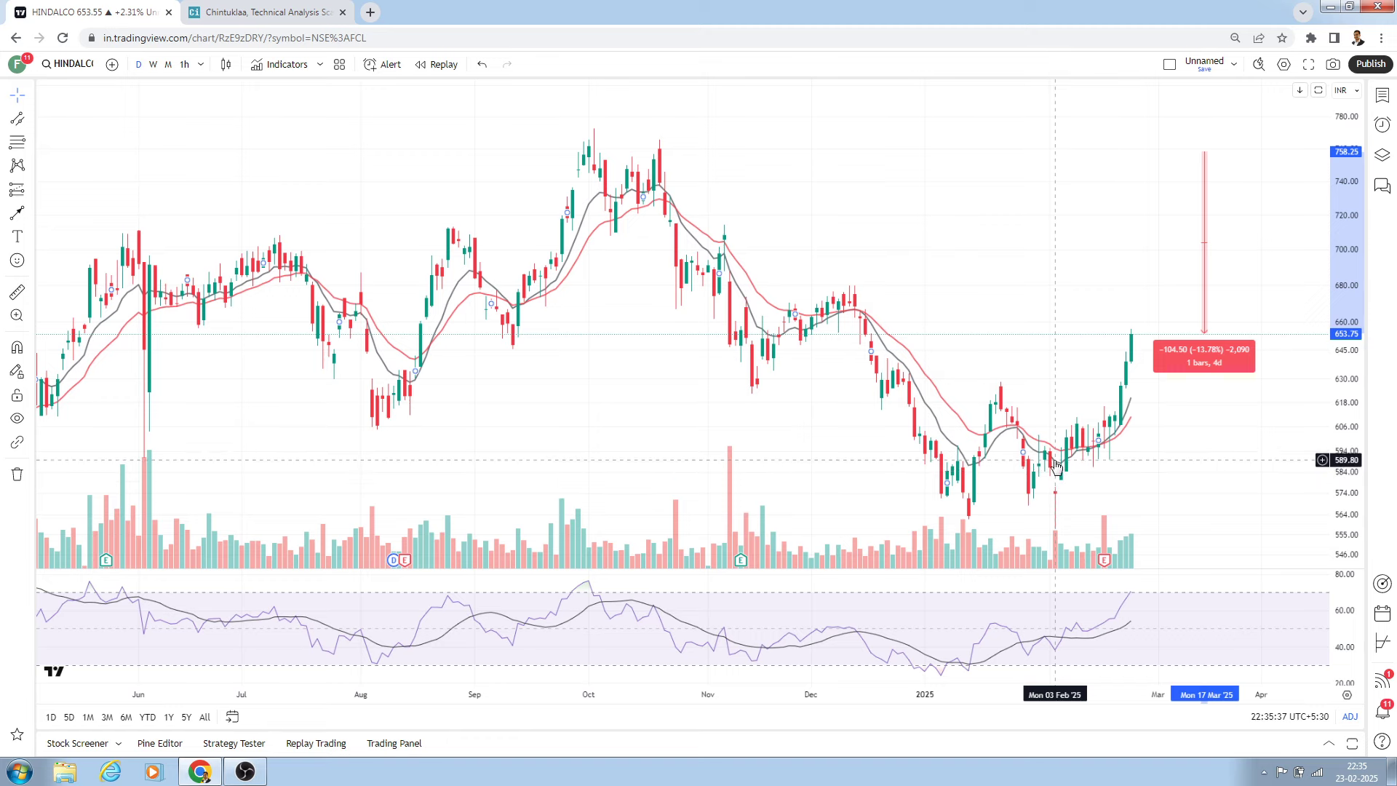
pyautogui.scroll(-1, 1056, 466)
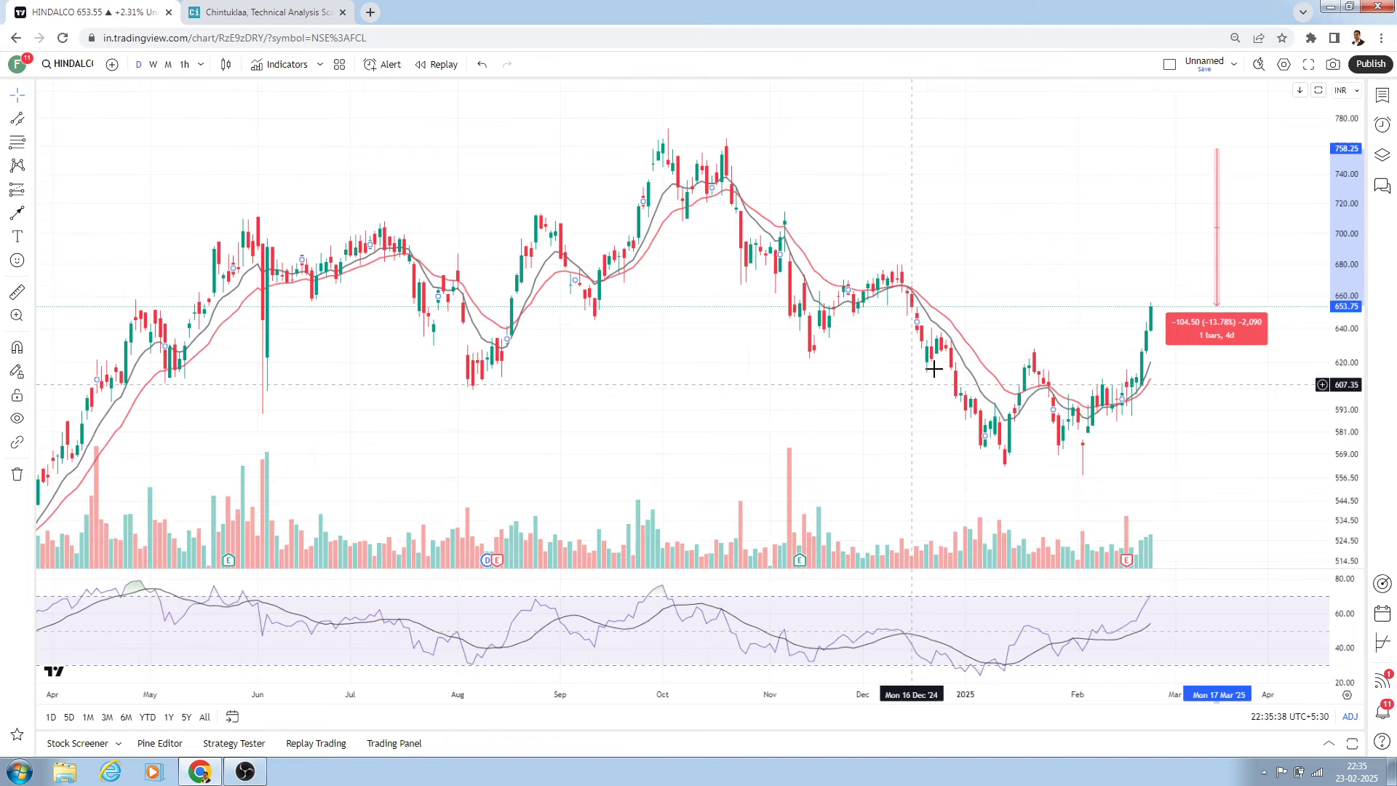
pyautogui.click(15, 477)
pyautogui.click(389, 374)
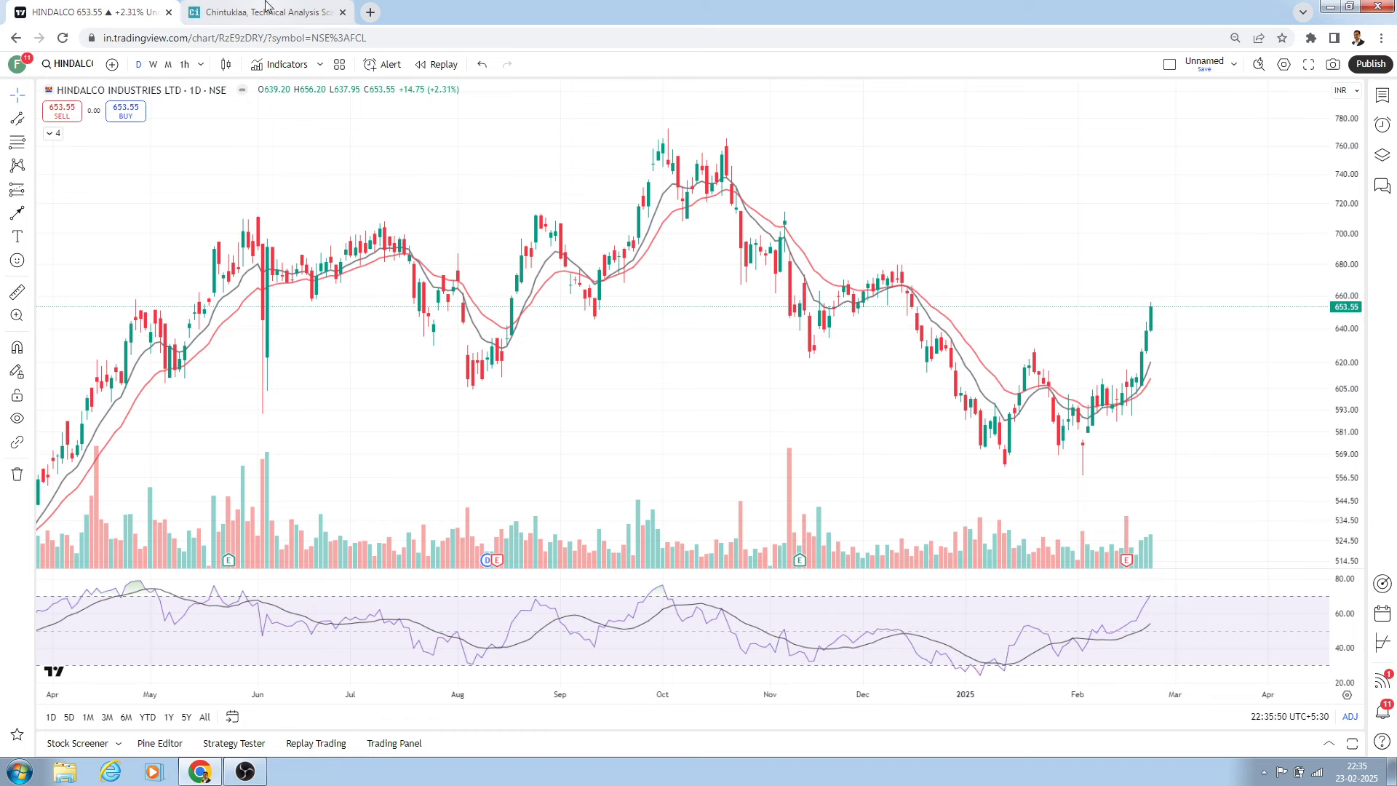
# - Switch back to the Chartink scan and review its results and filter conditions
pyautogui.moveTo(265, 5)
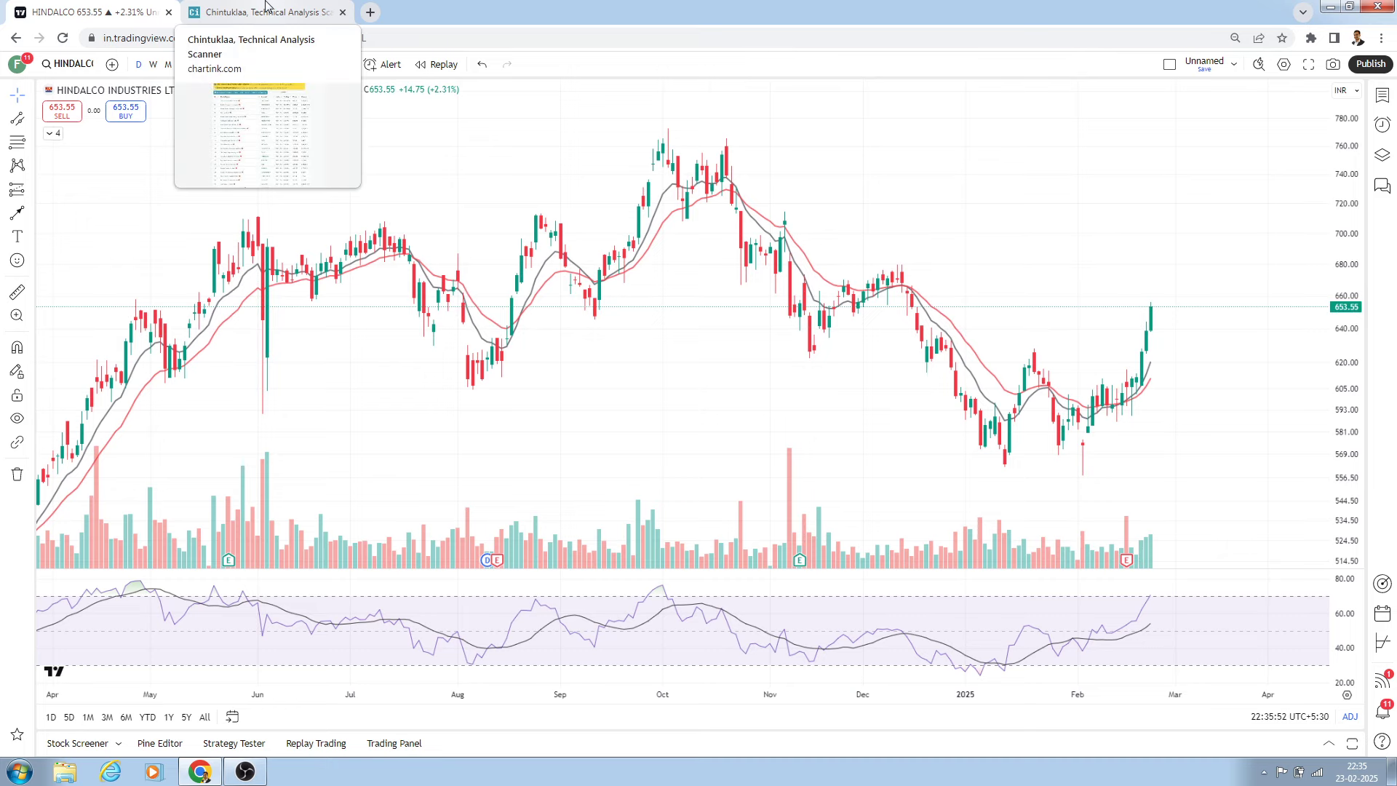
pyautogui.click(266, 5)
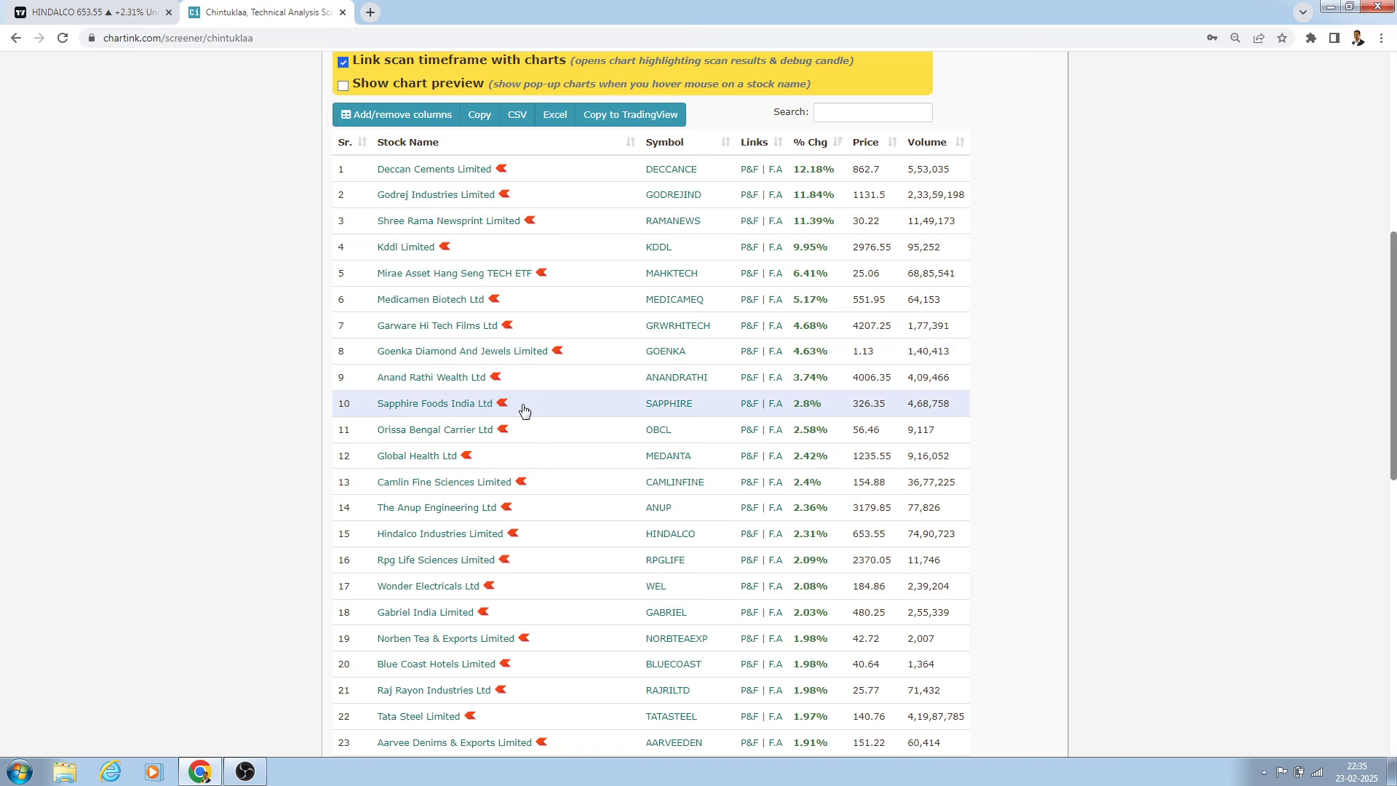
pyautogui.scroll(3, 535, 404)
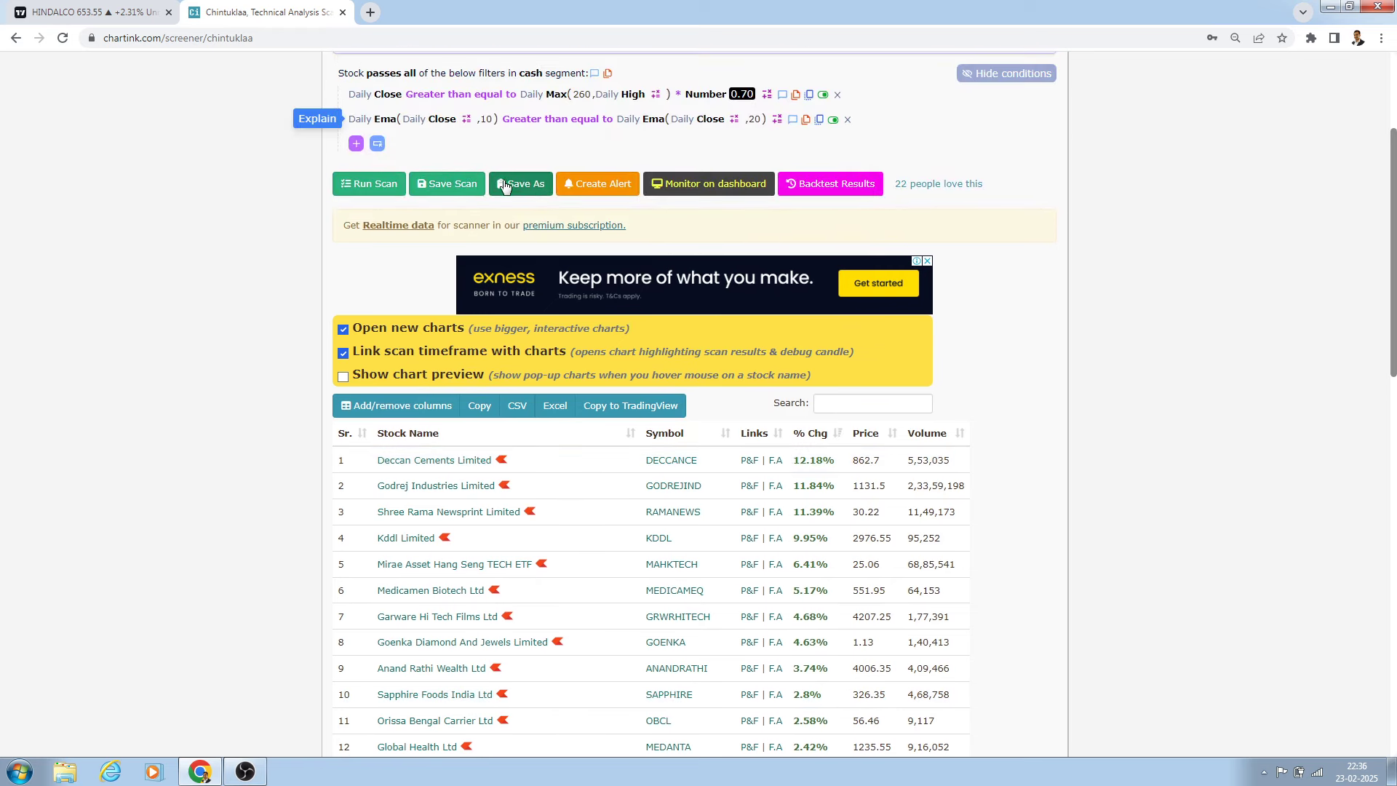
pyautogui.scroll(1, 502, 184)
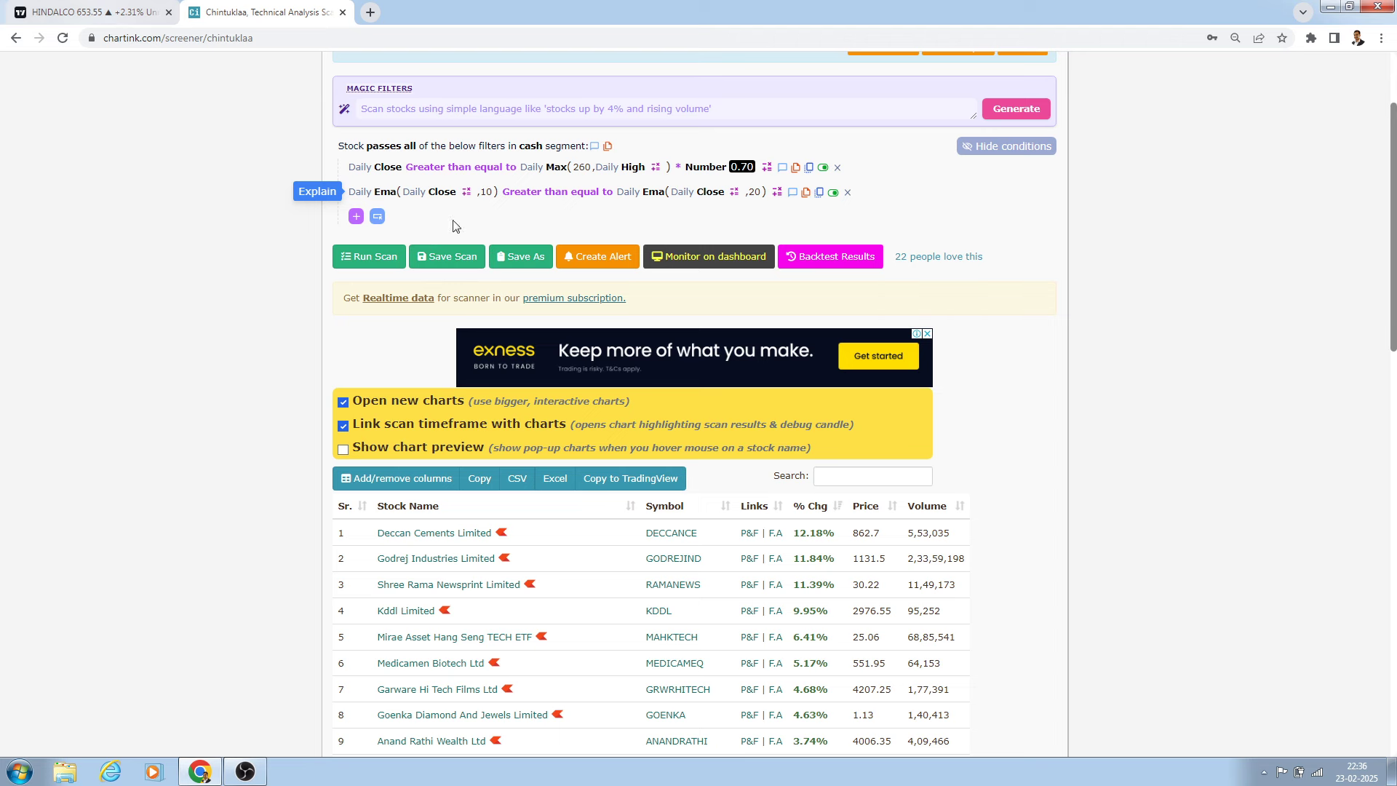
pyautogui.scroll(1, 681, 333)
pyautogui.scroll(1, 678, 333)
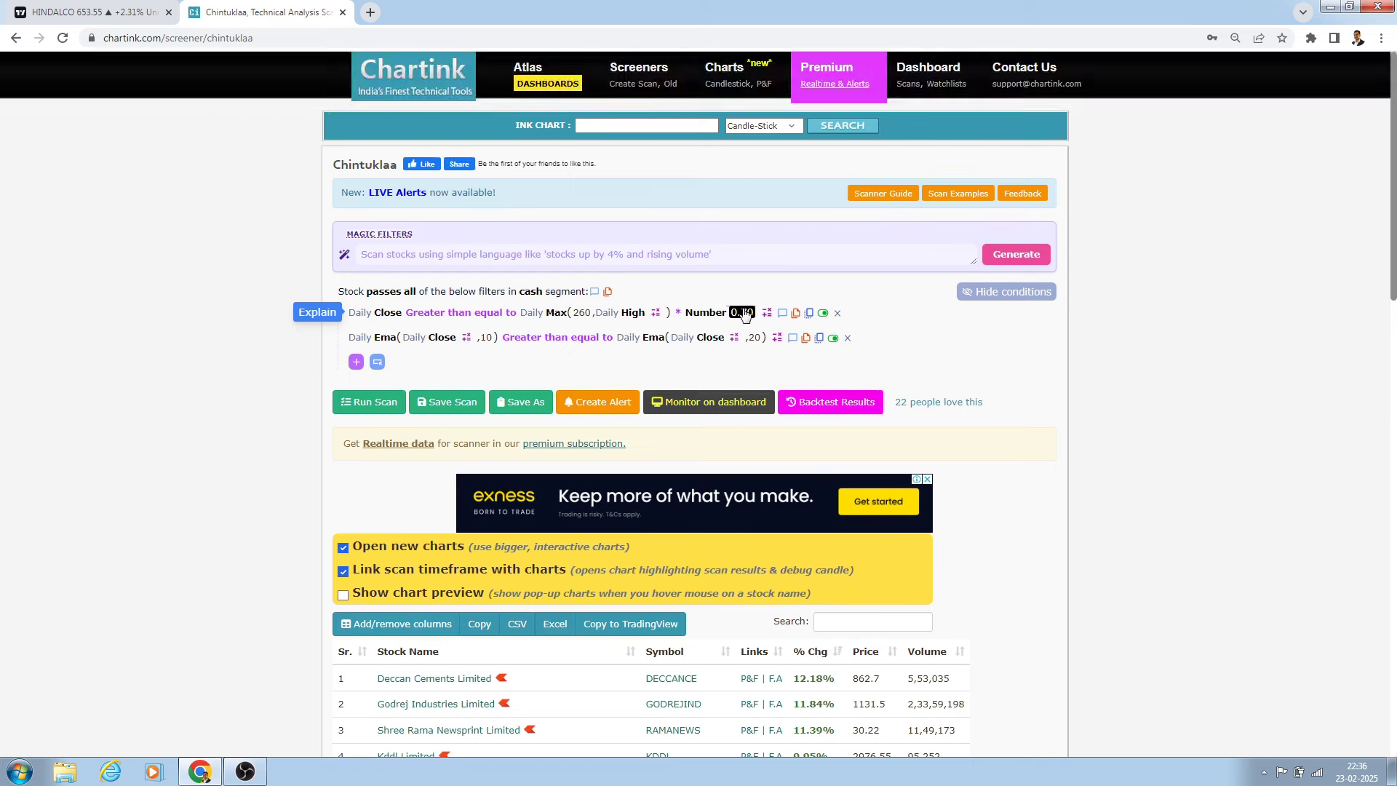
# - Set the multiplier of the 260-day high condition to 0.80 and rerun the scan to list the matching stocks
pyautogui.click(749, 313)
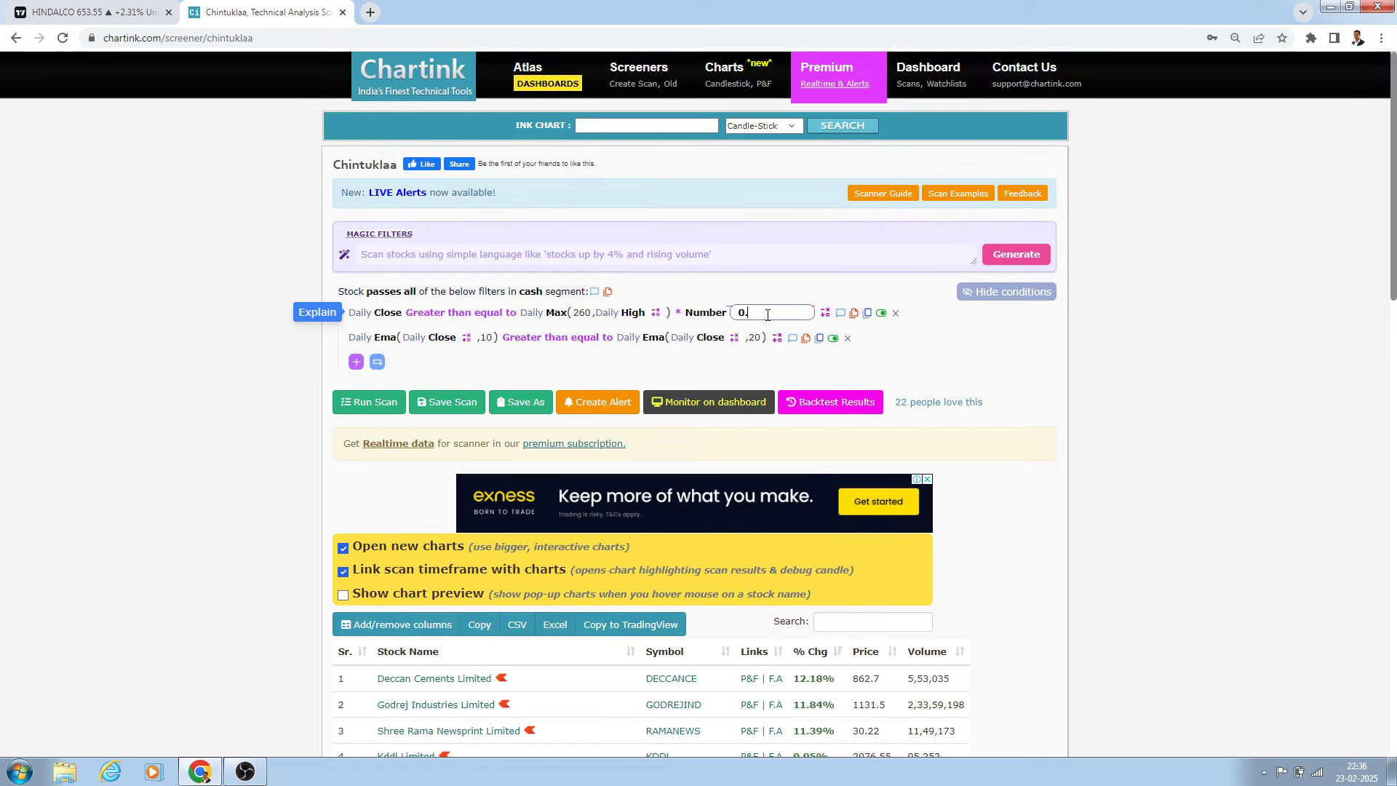
pyautogui.click(359, 412)
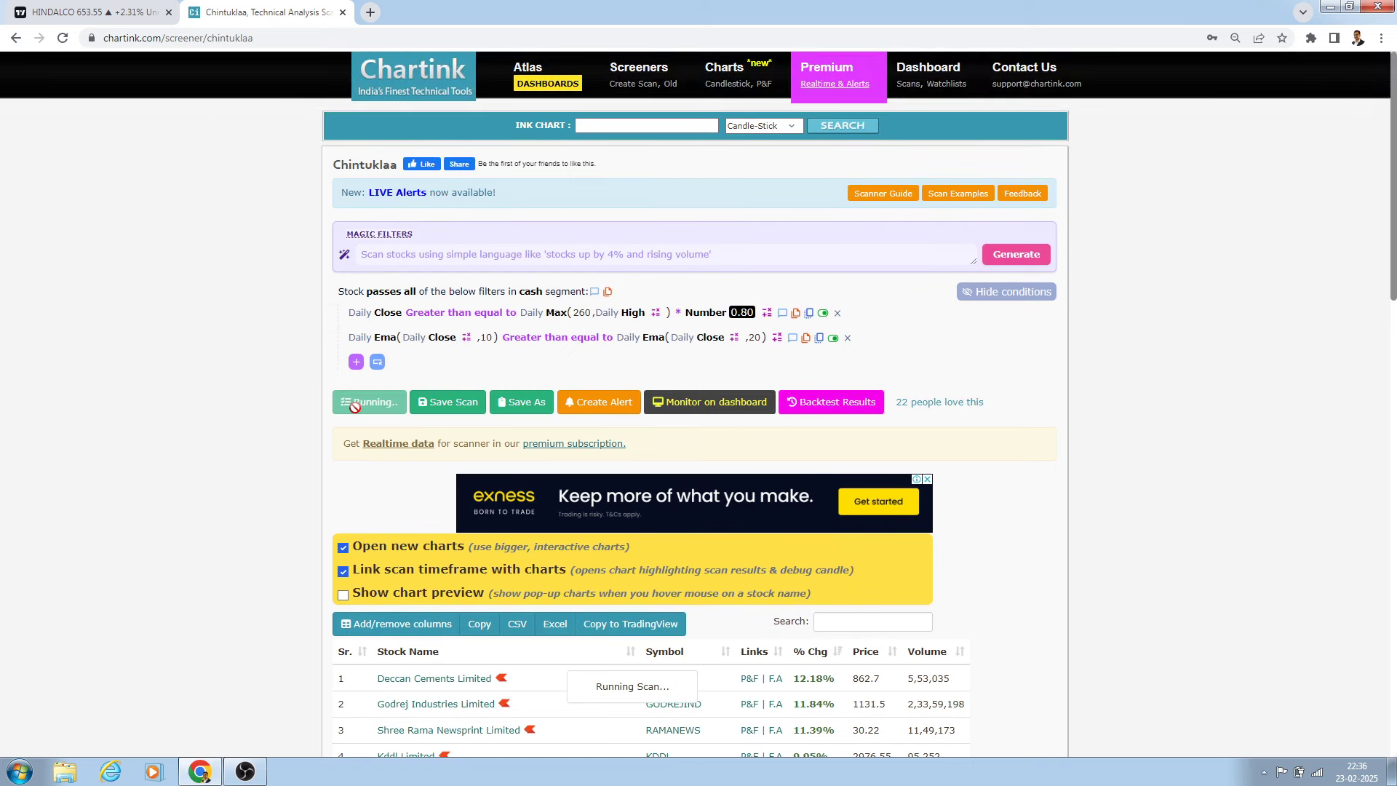
pyautogui.scroll(-3, 486, 379)
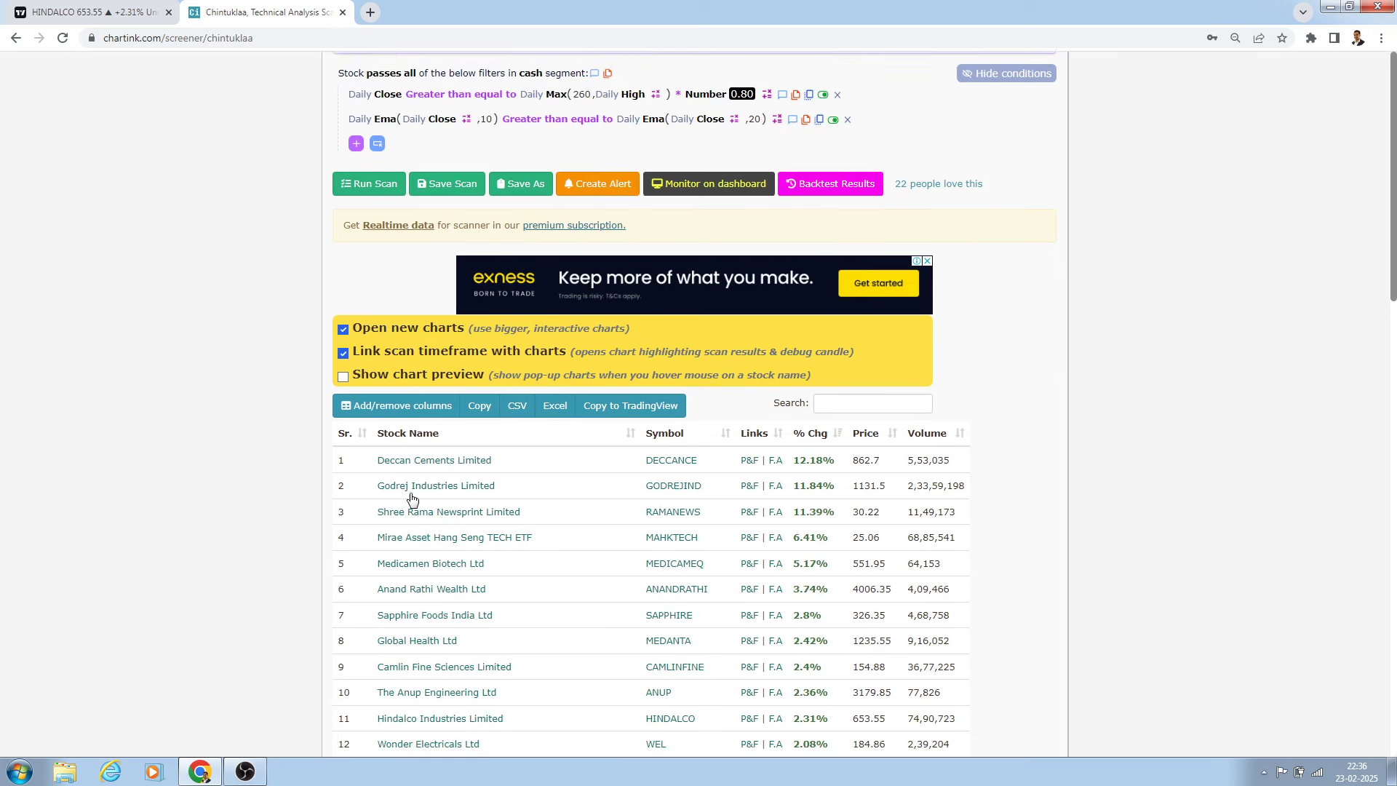
# - Switch to TradingView and load the NSE chart of GODREJIND (Godrej Industries Ltd)
pyautogui.click(80, 12)
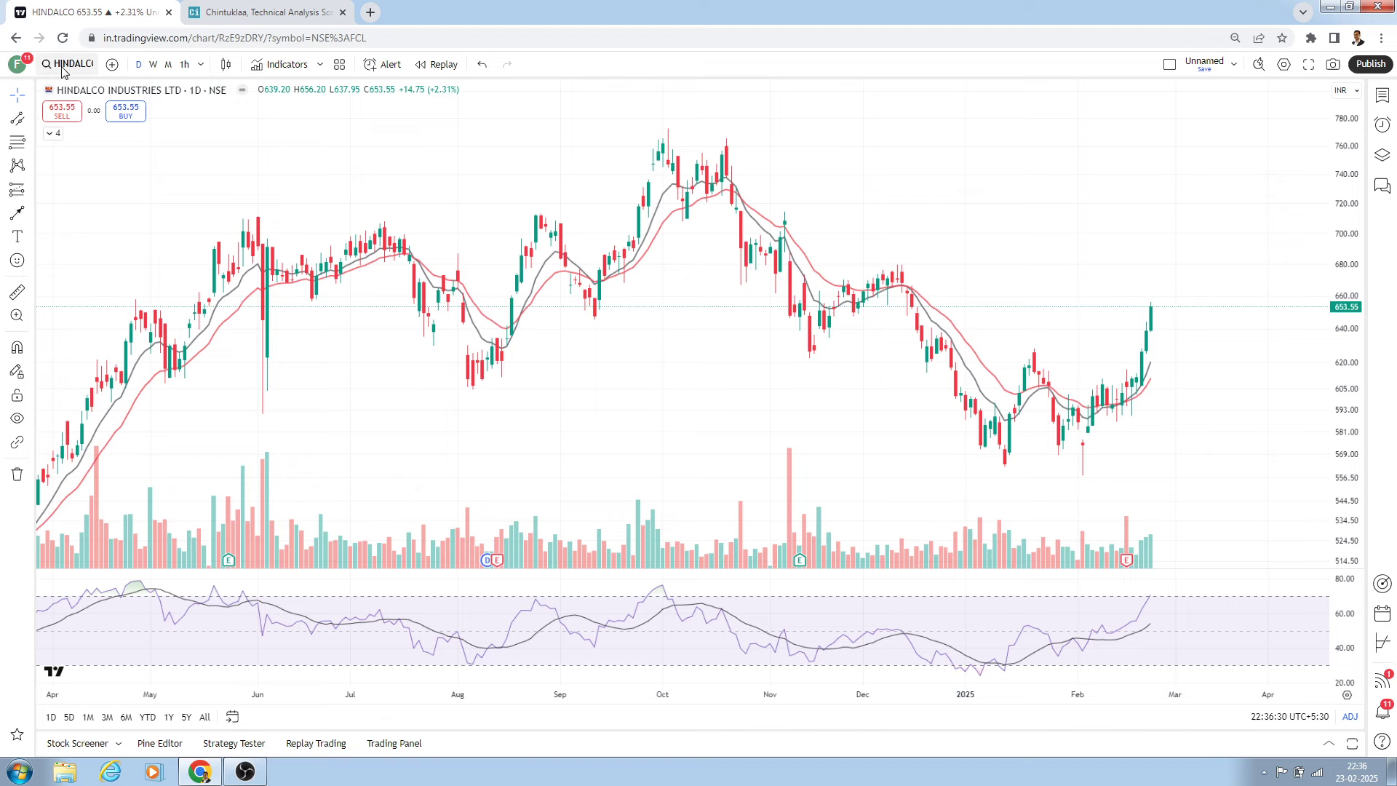
pyautogui.click(61, 66)
pyautogui.write('GO')
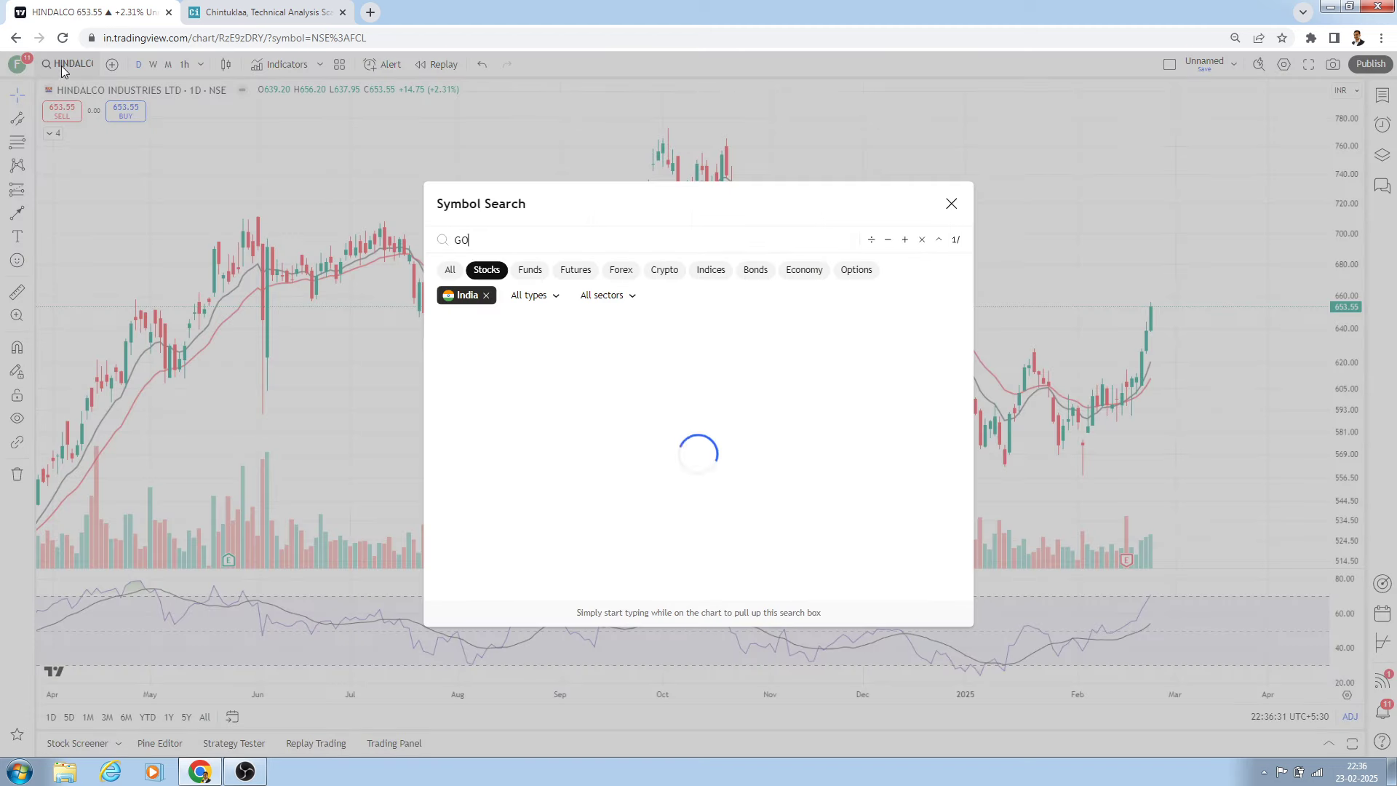
pyautogui.write('DREJ')
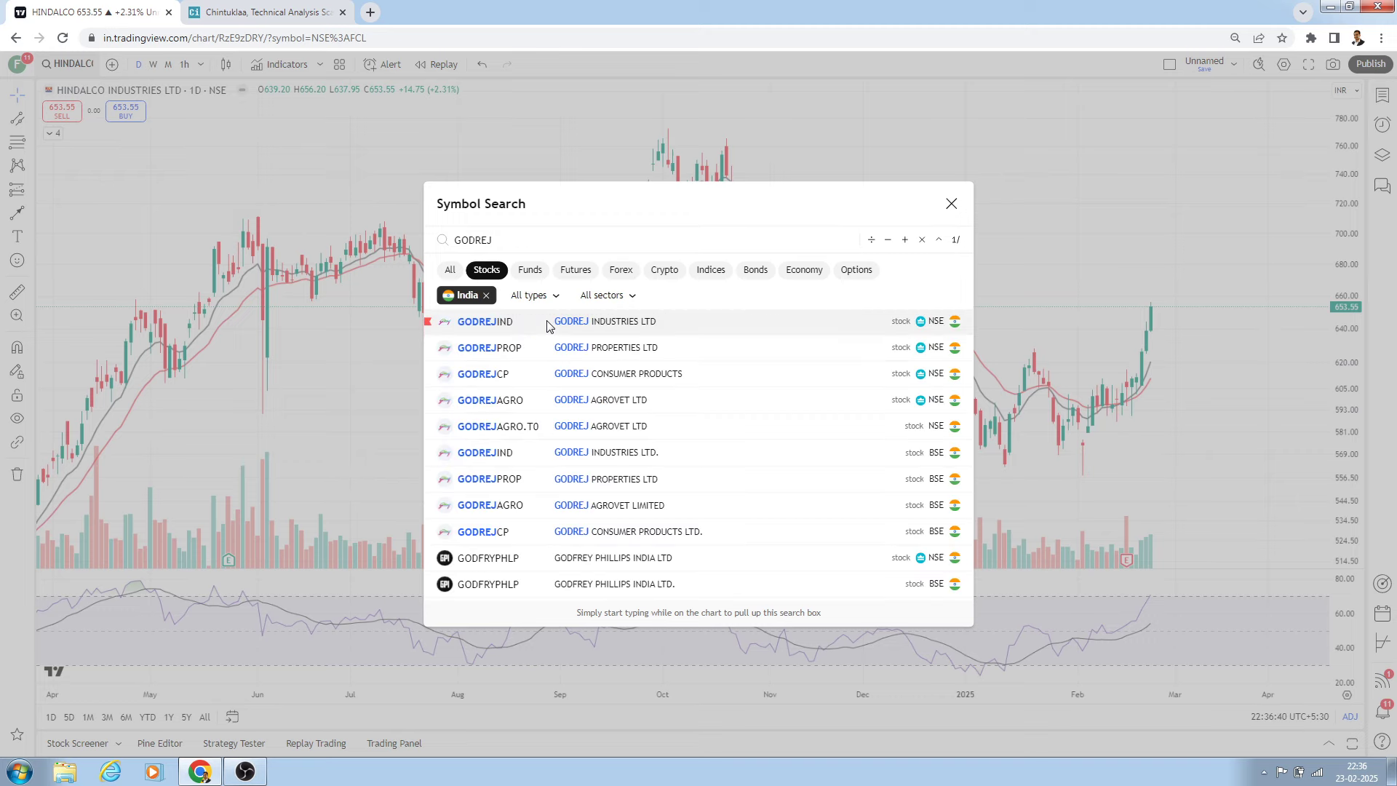
pyautogui.click(547, 322)
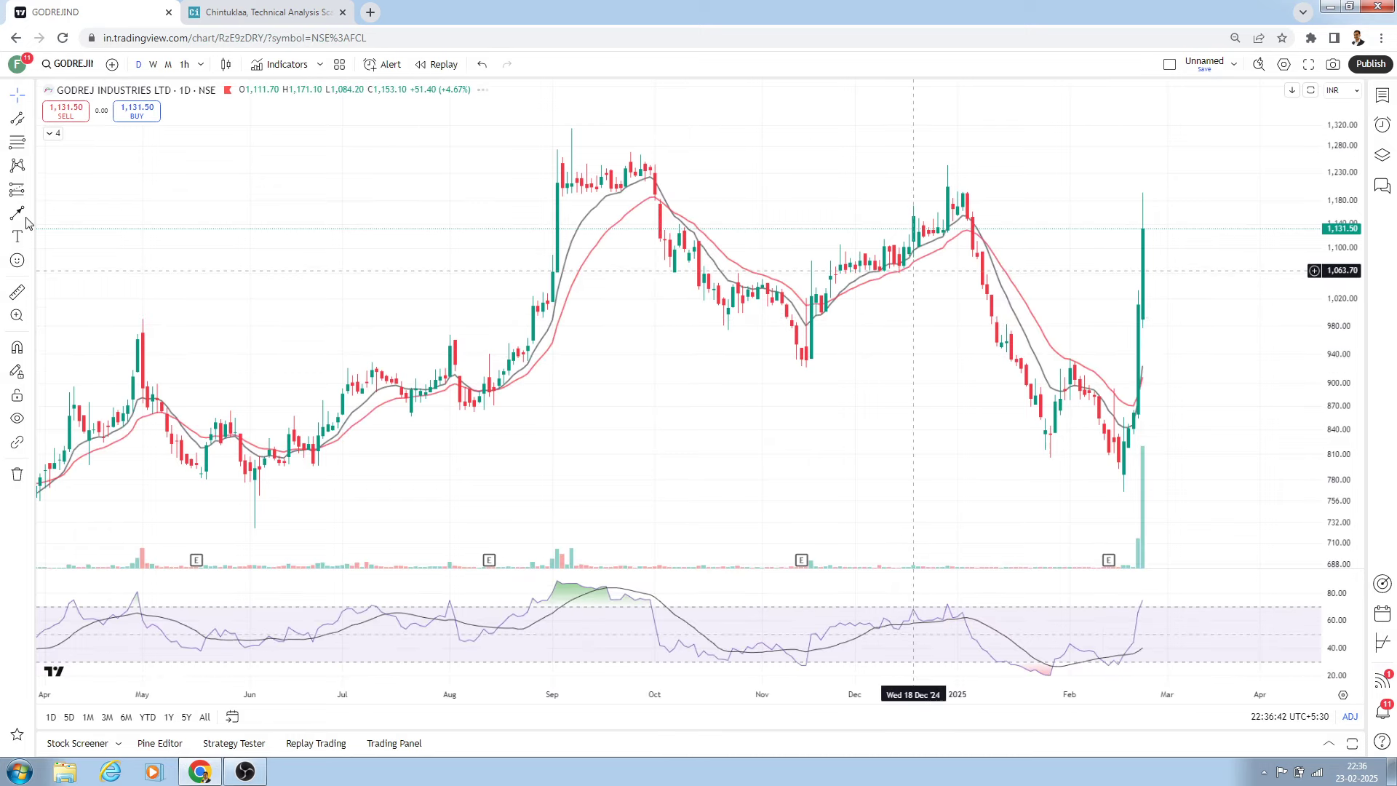
# - Draw an arrow along the falling January–February price lows from about 848, and another along the rising RSI lows from about 17 to 38
pyautogui.click(18, 293)
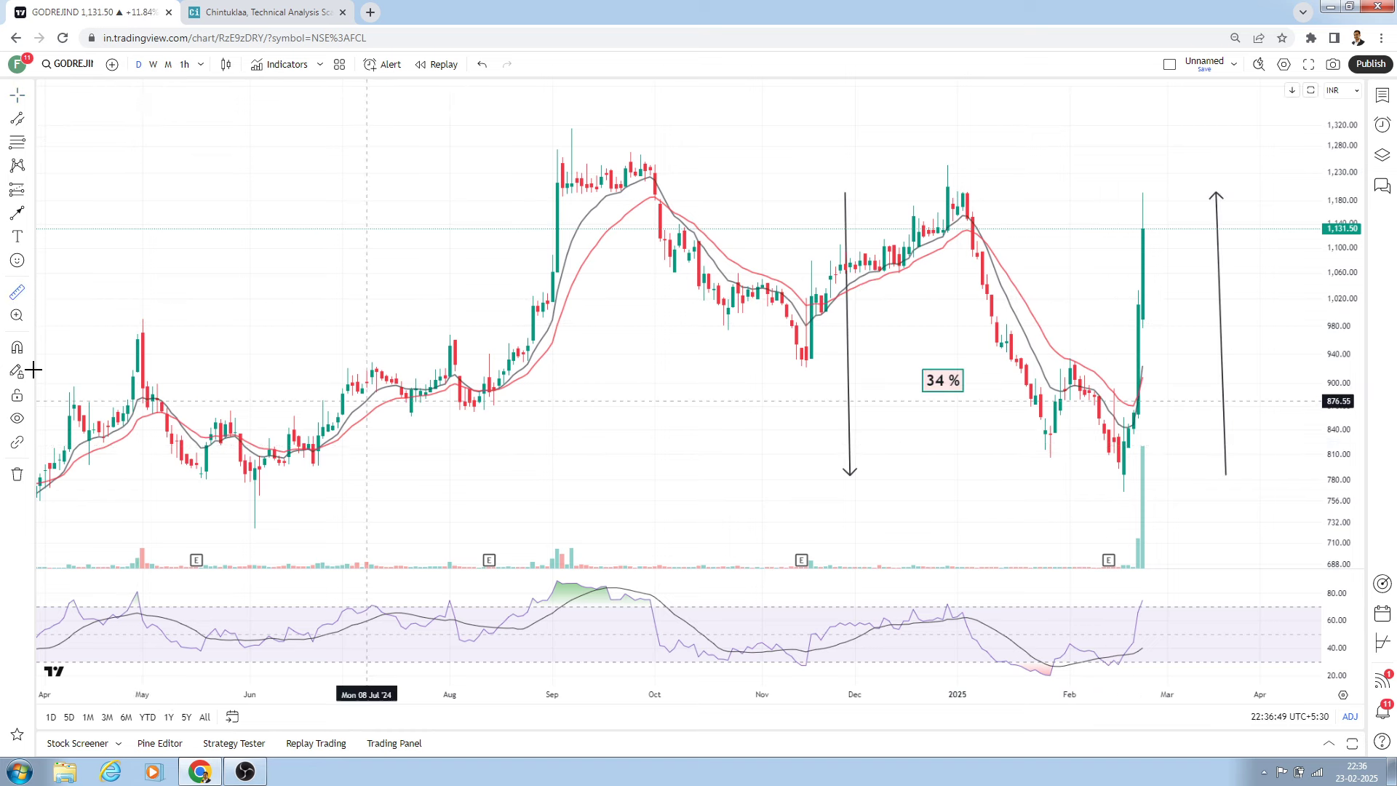
pyautogui.click(17, 214)
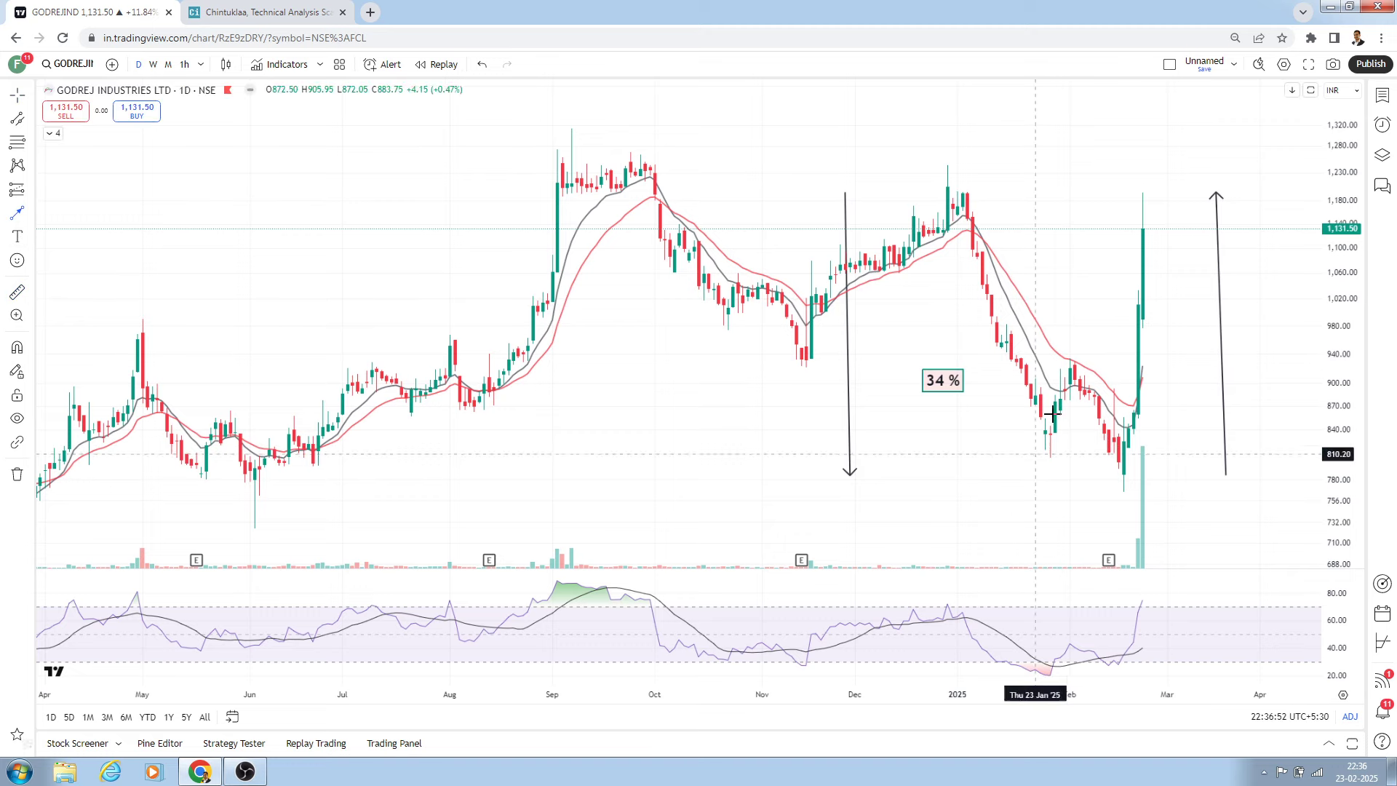
pyautogui.click(1031, 424)
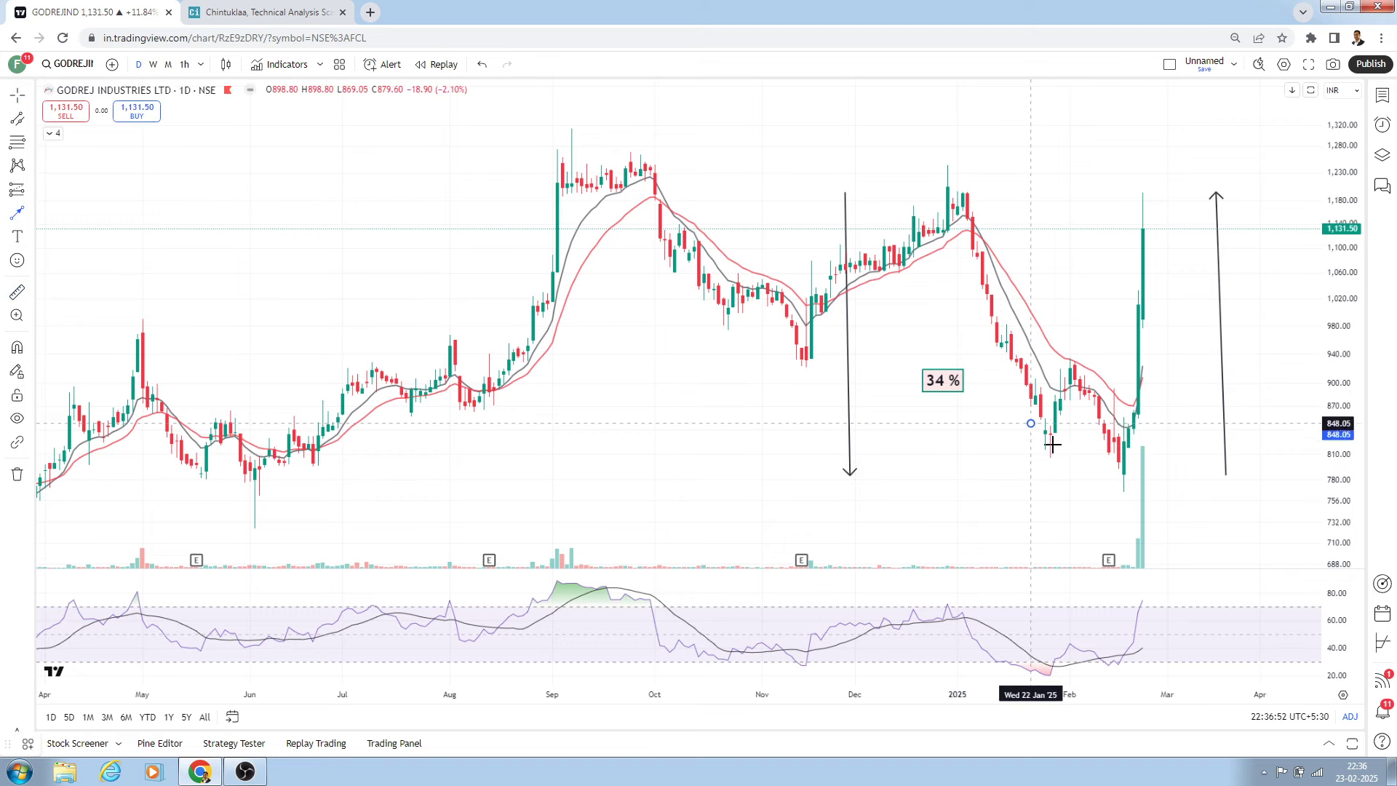
pyautogui.click(1133, 478)
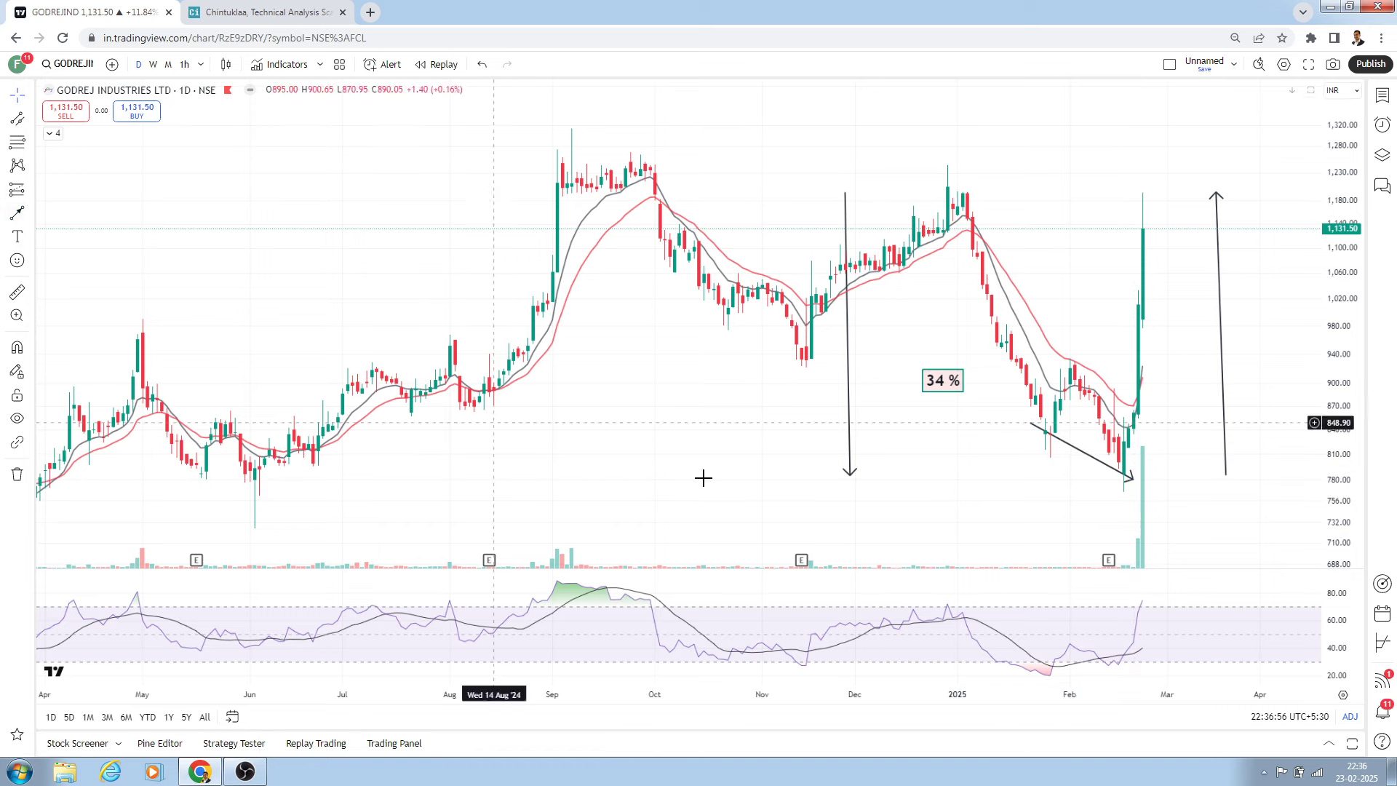
pyautogui.click(1046, 680)
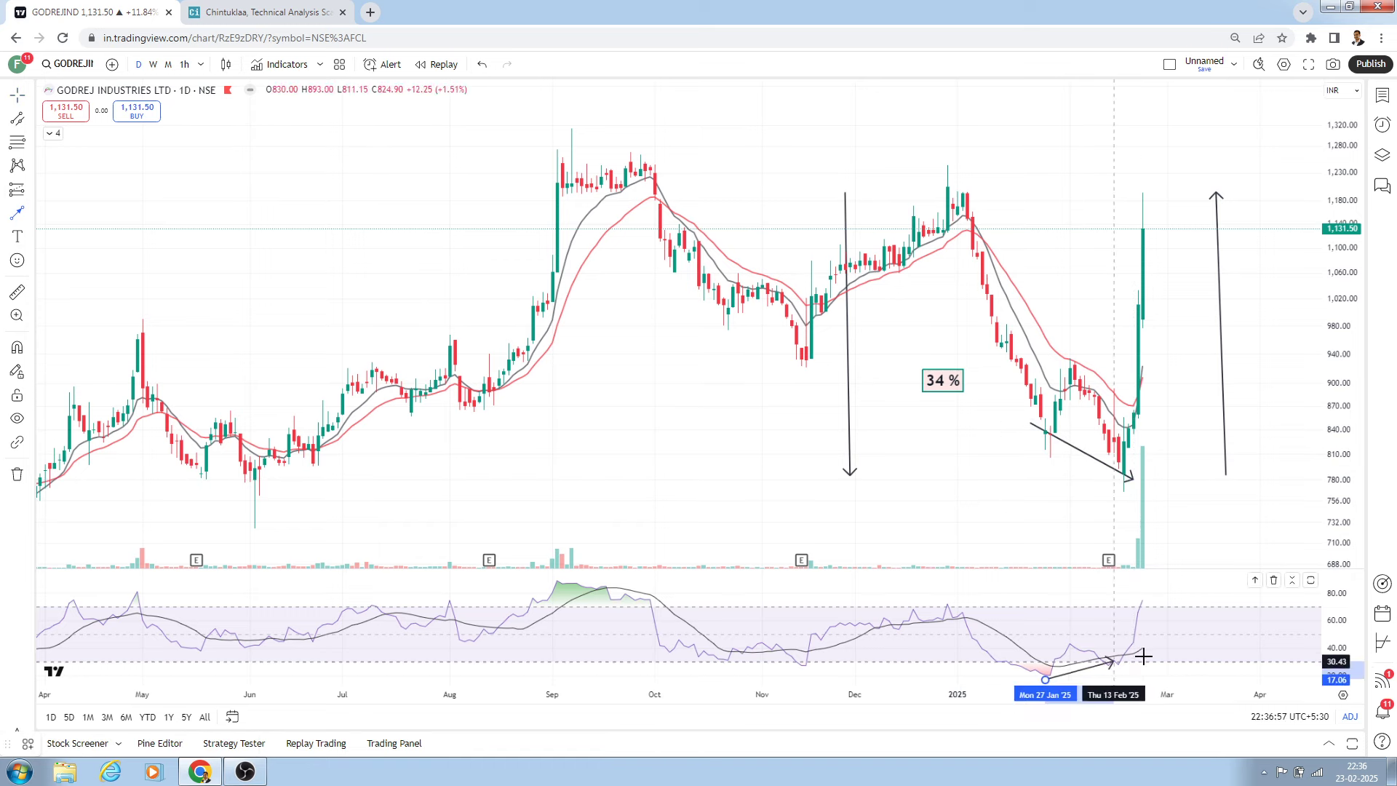
pyautogui.click(1162, 652)
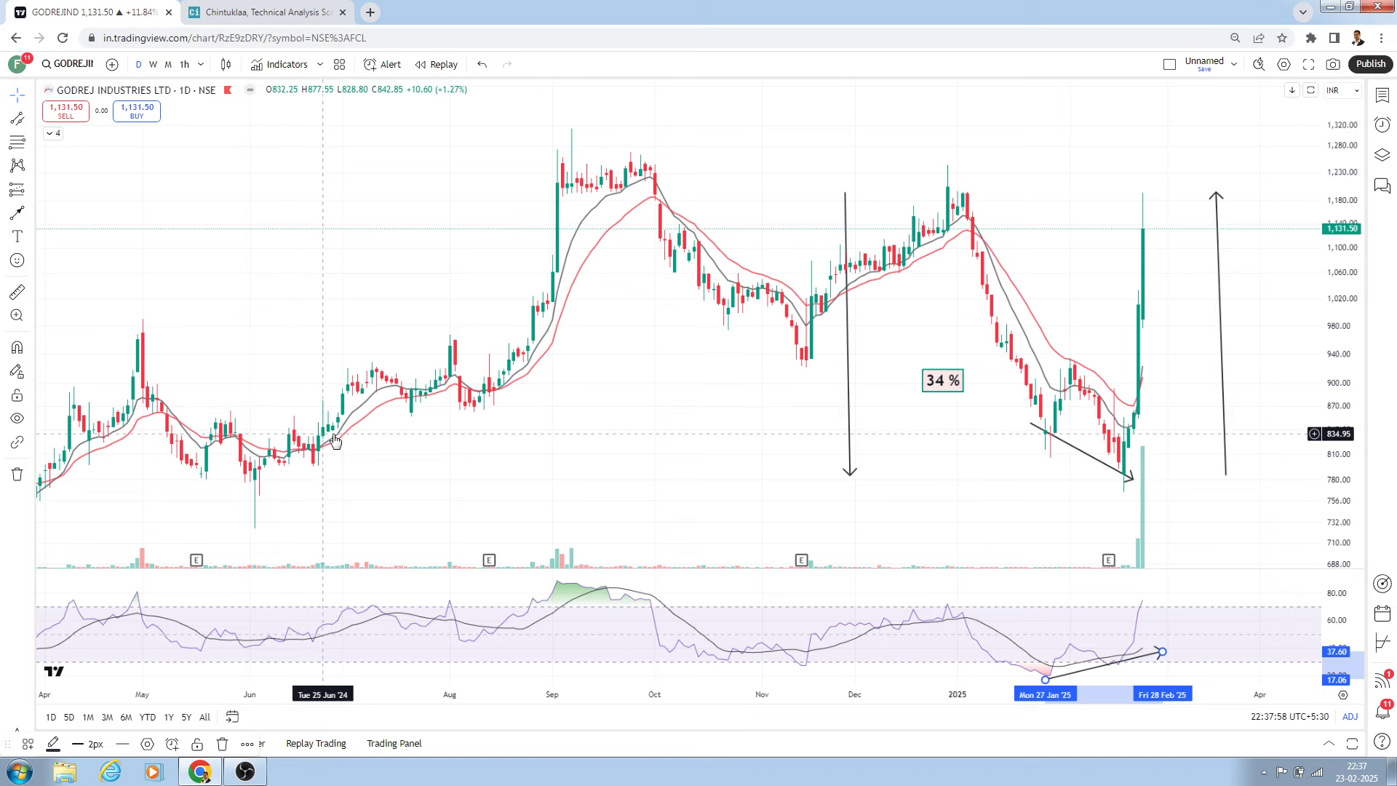
pyautogui.click(248, 774)
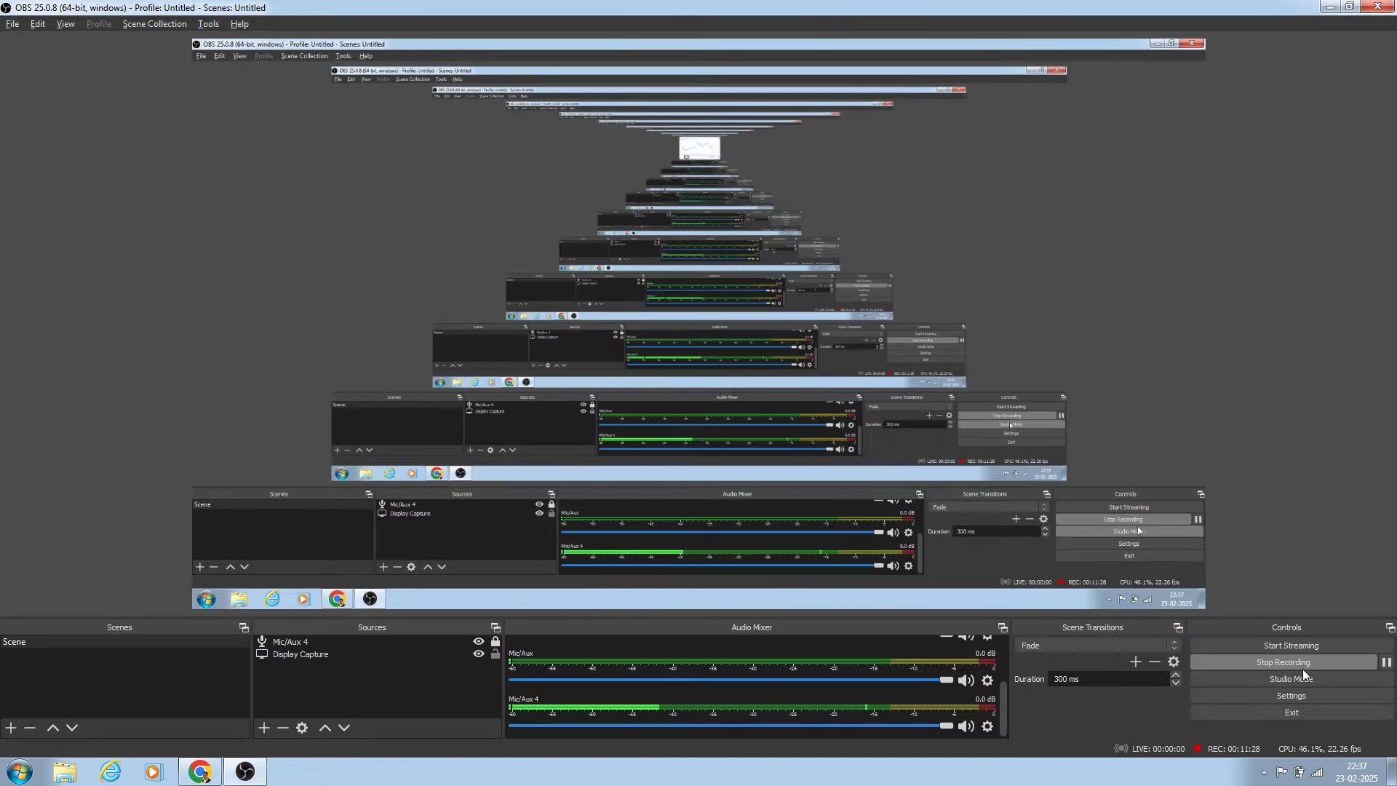